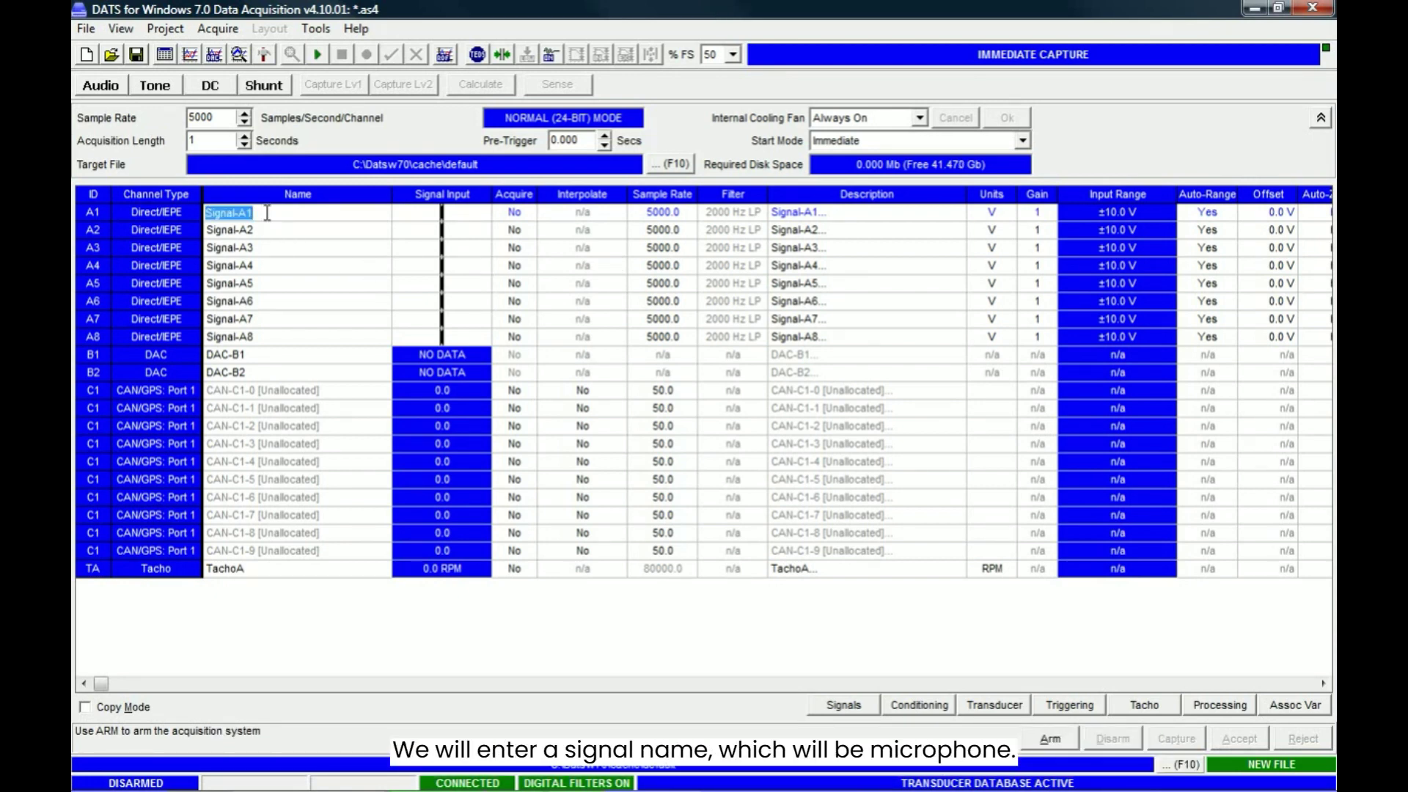
# - Name channel A1 'Microphone', set Acquire to Yes, and apply a 44100 sample rate
pyautogui.write('Microphone')
pyautogui.click(516, 217)
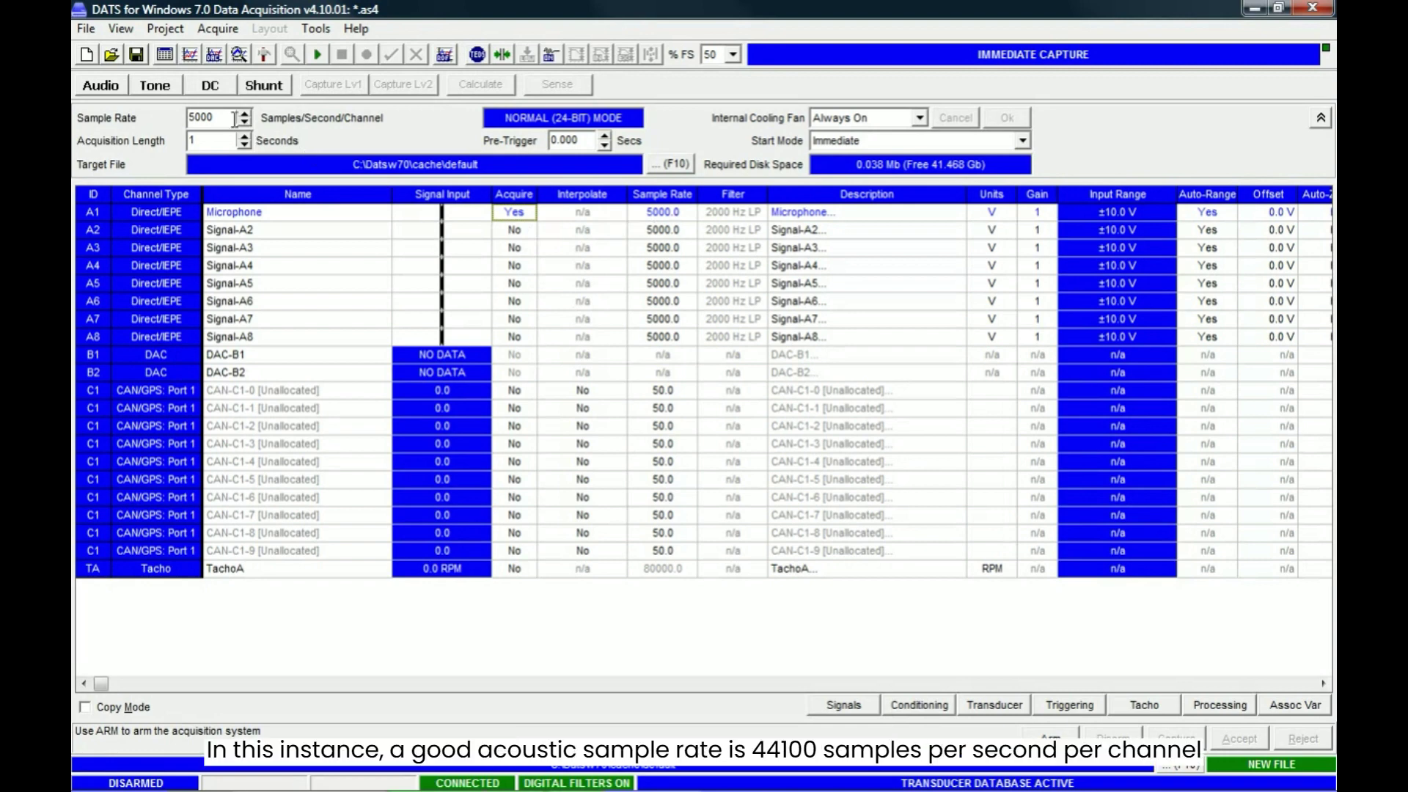
pyautogui.moveTo(225, 117); pyautogui.dragTo(162, 115)
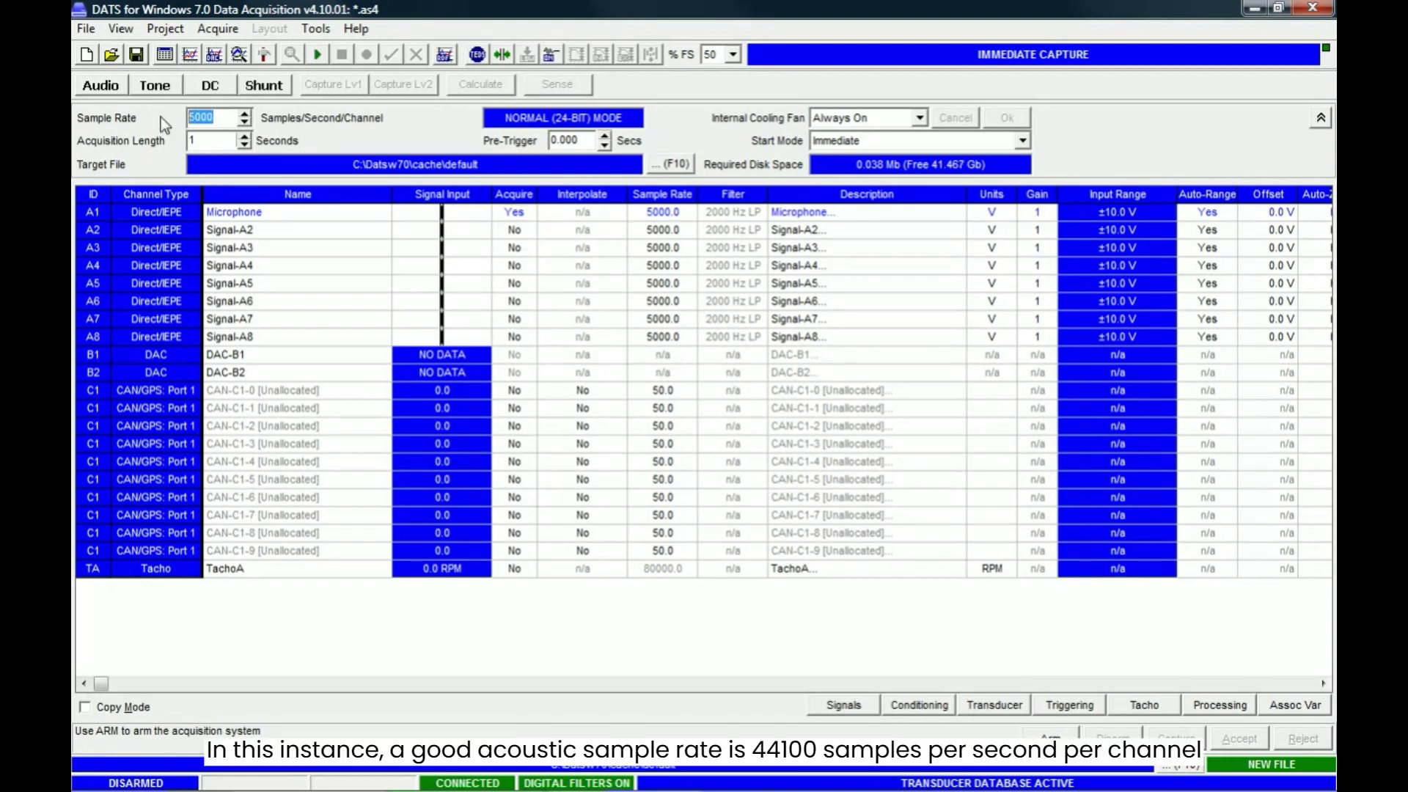
pyautogui.write('44100')
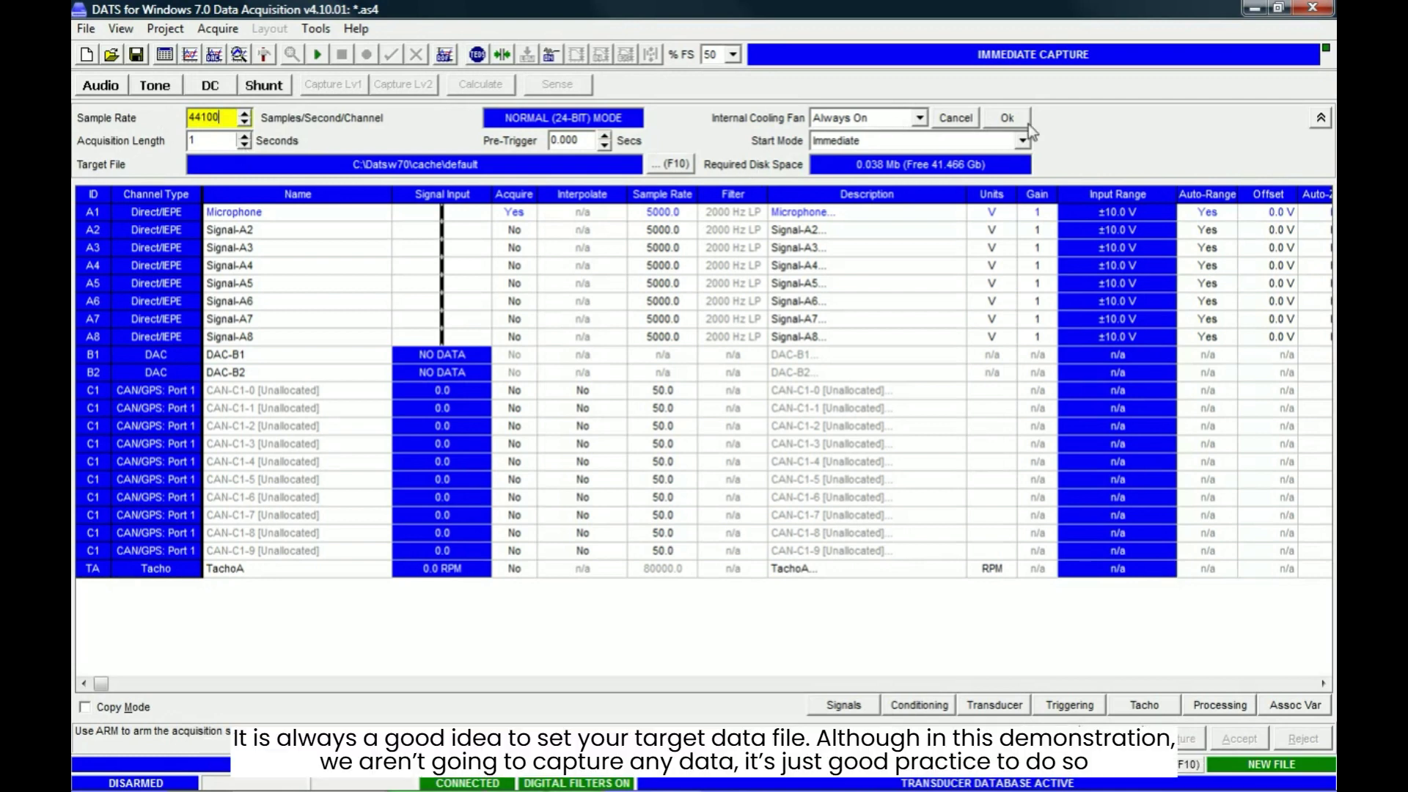
pyautogui.click(1007, 118)
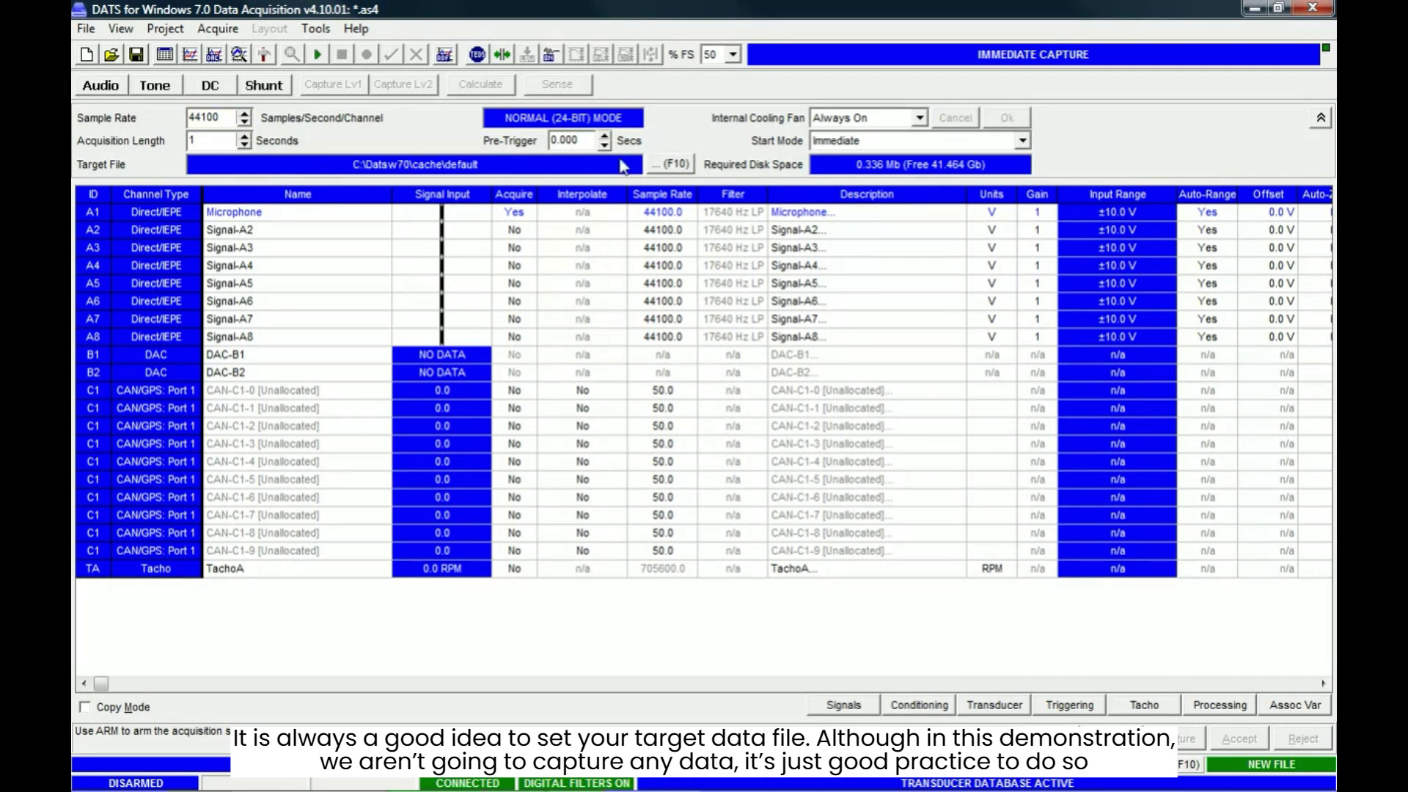
# - Create a 'Microphone Calibration' folder on the Desktop and enter Capture-001 as the target file name
pyautogui.click(669, 164)
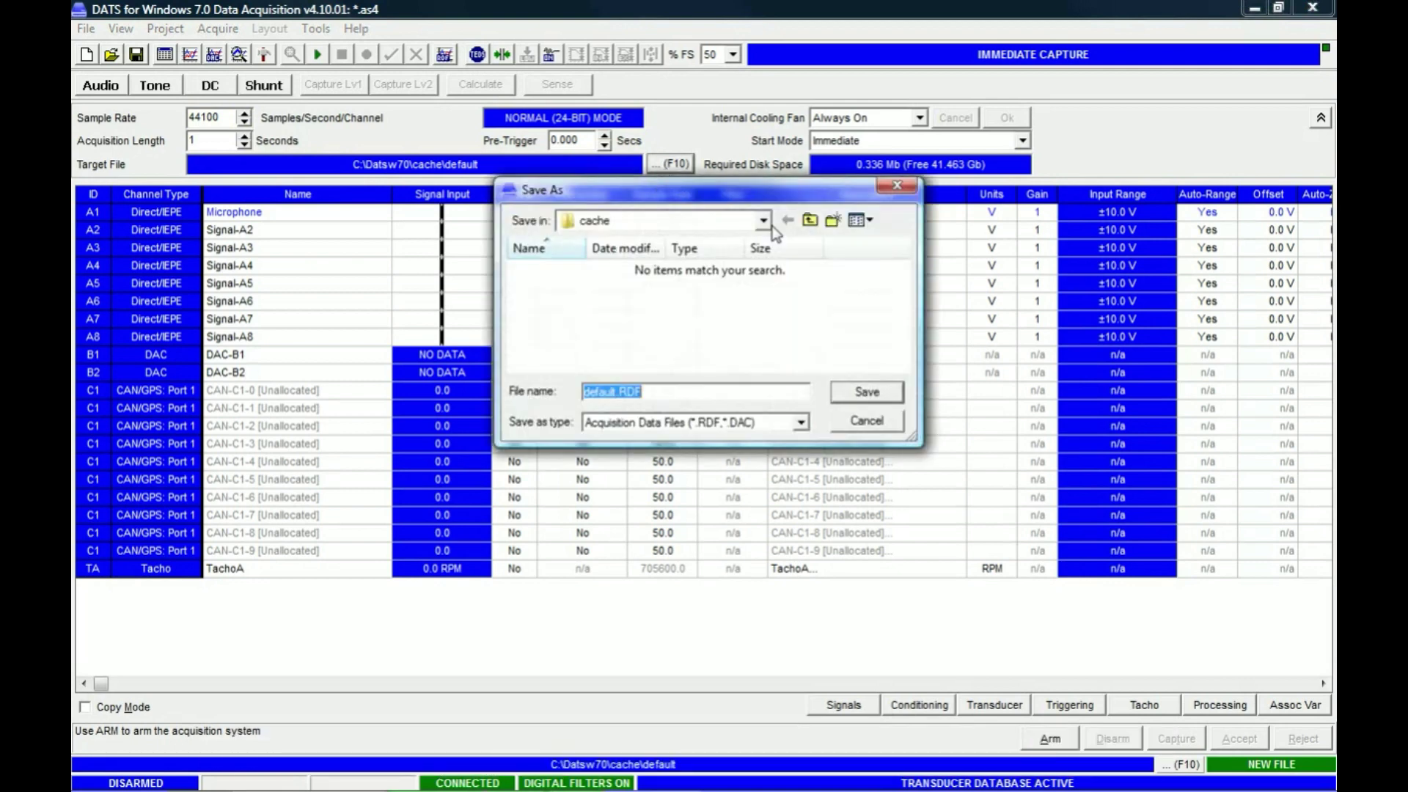
pyautogui.click(765, 222)
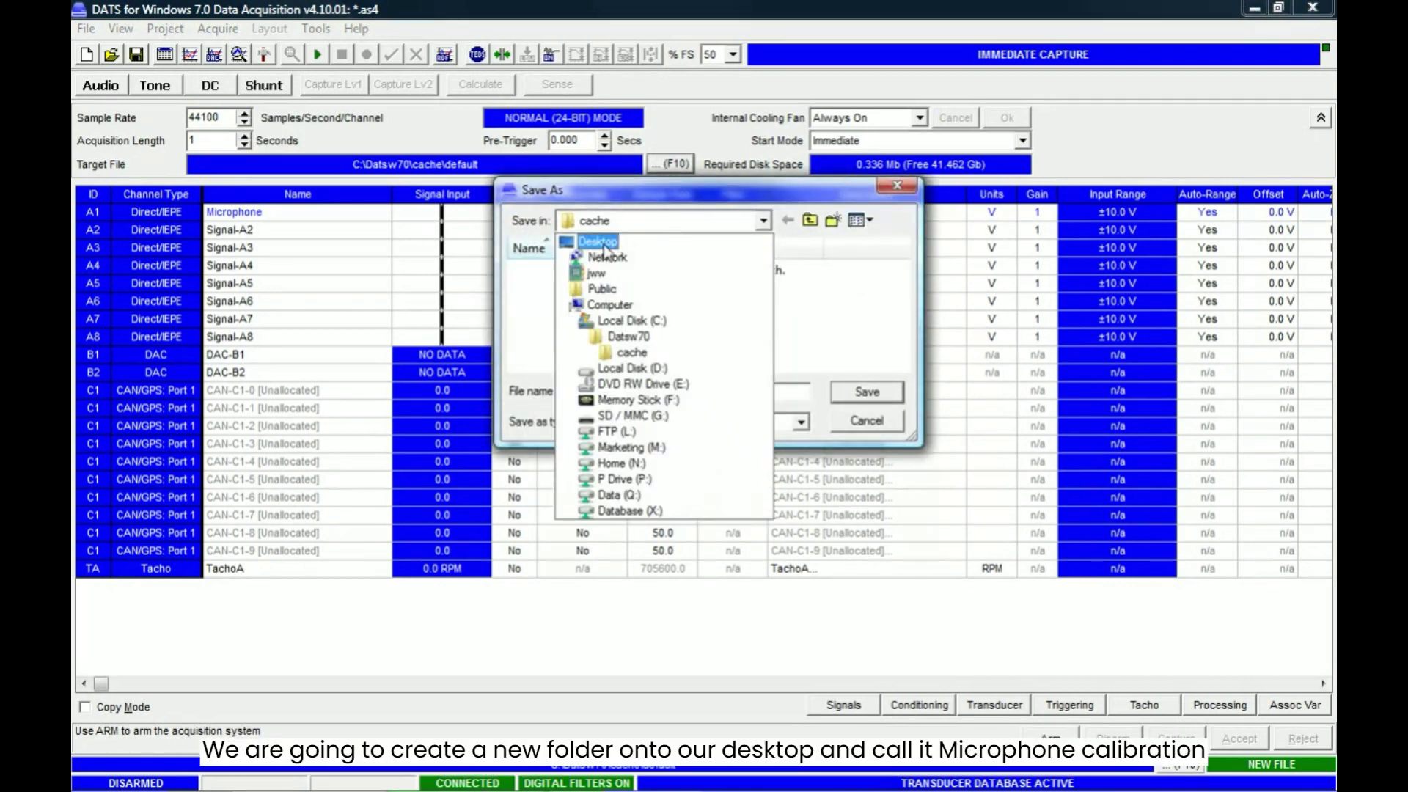
pyautogui.click(809, 240)
pyautogui.click(831, 219)
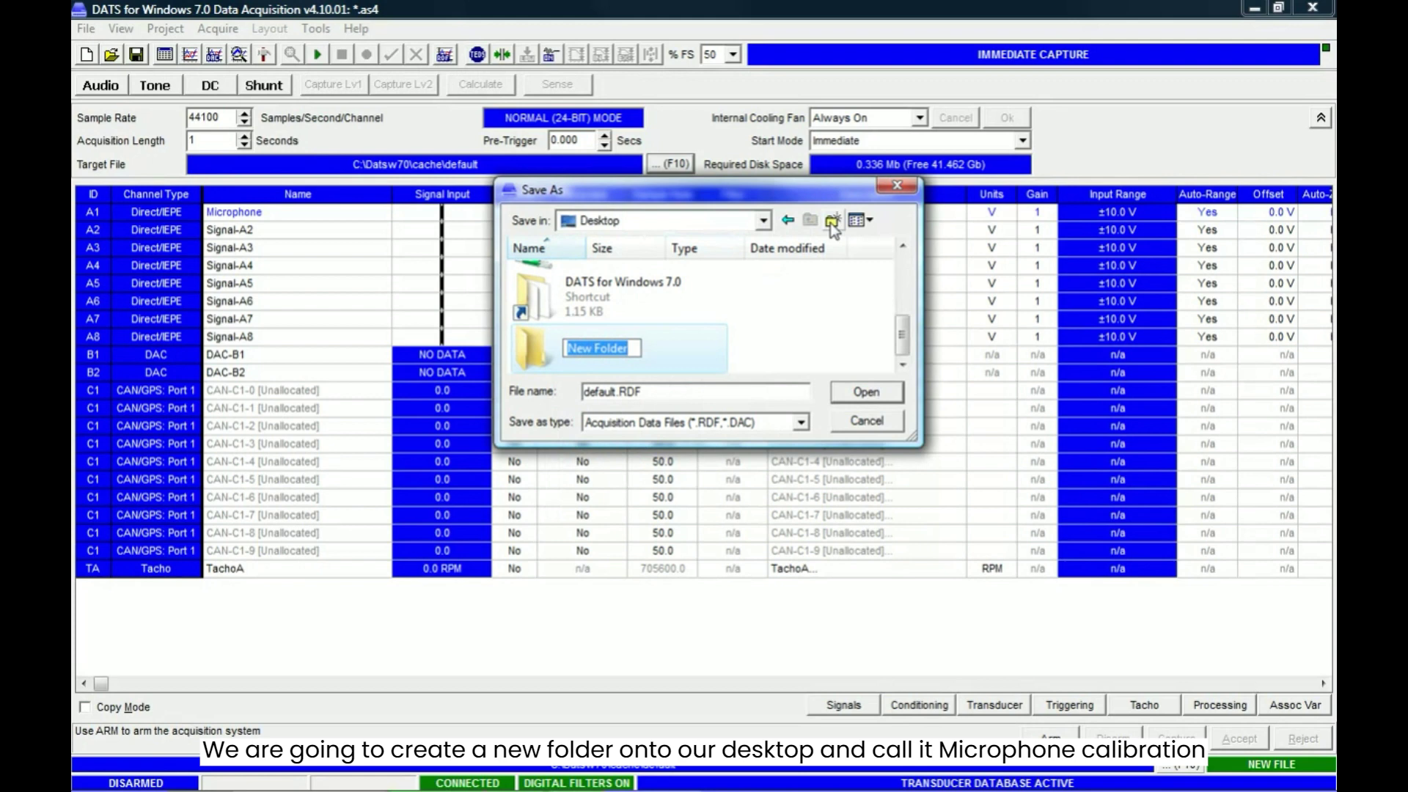
pyautogui.write('Microphone')
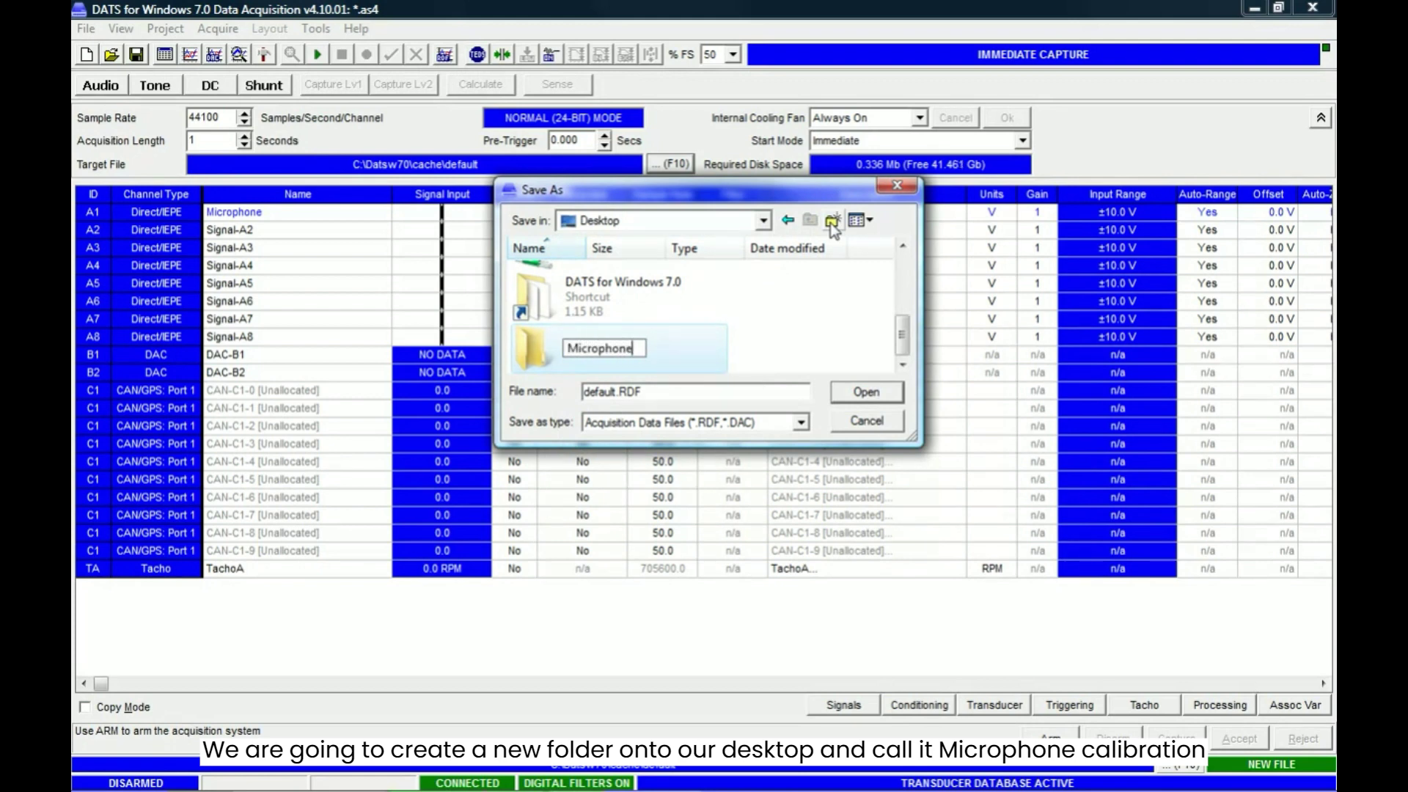
pyautogui.write(' Calibration')
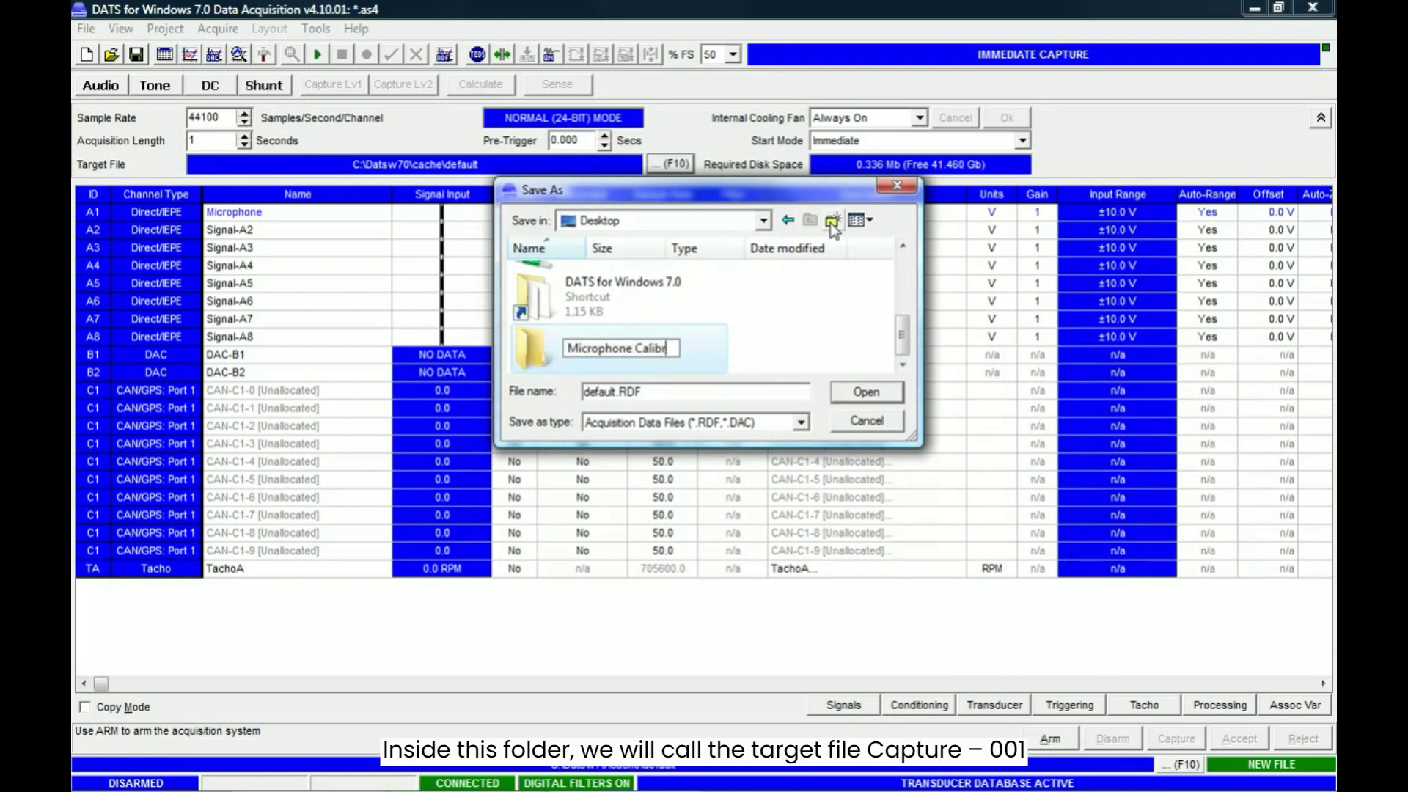
pyautogui.doubleClick(529, 359)
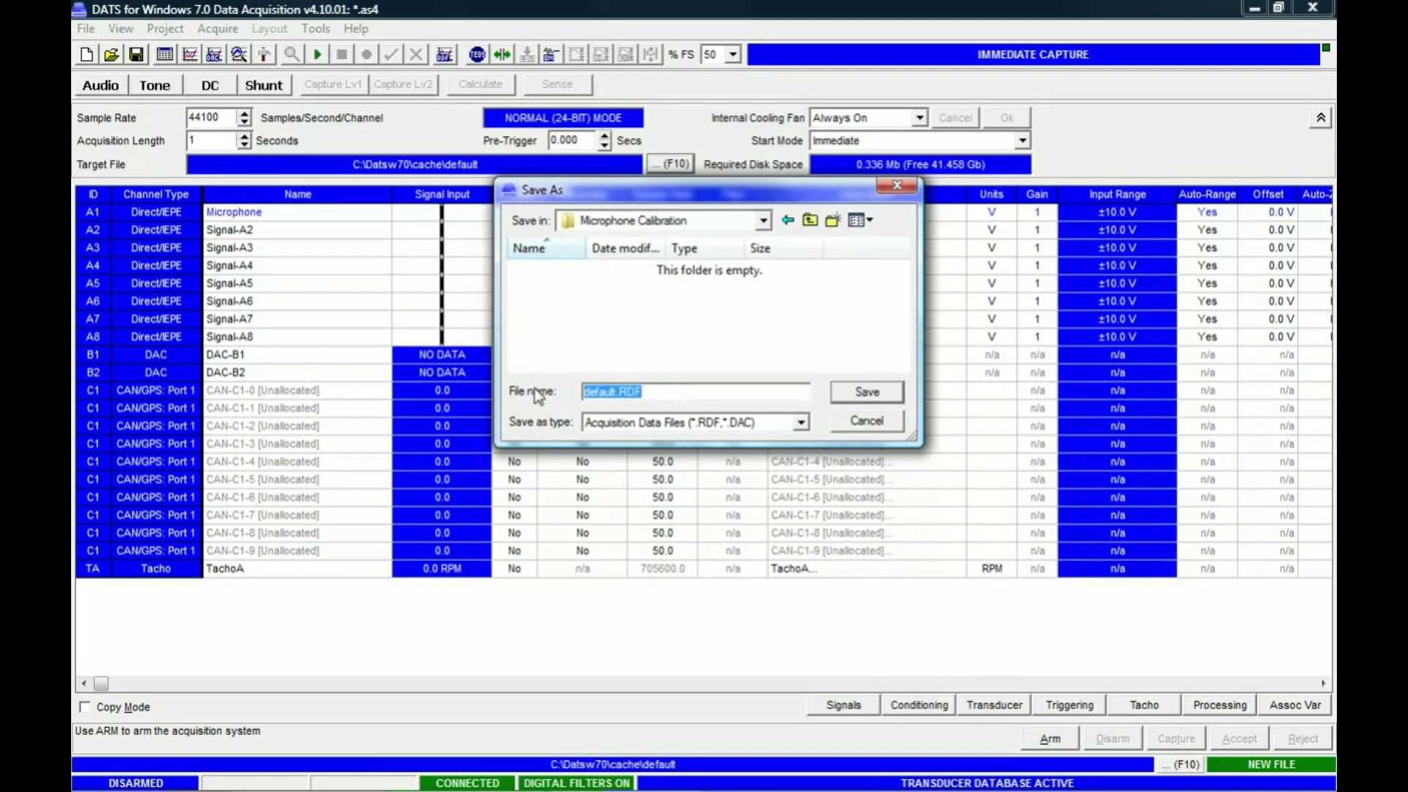
pyautogui.write('Capture-001')
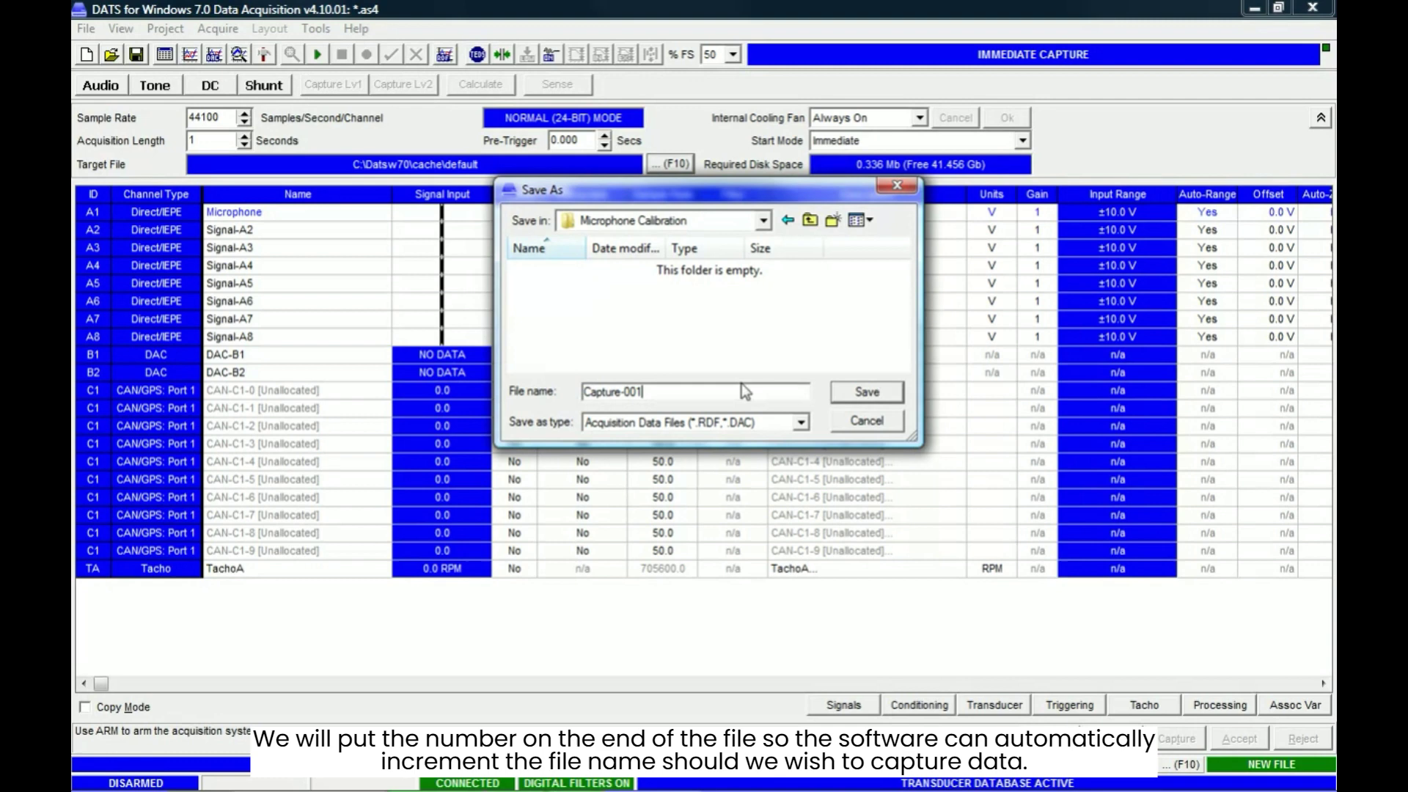
# - Confirm Capture-001 as the target file and set channel A1's units to Pa
pyautogui.click(860, 394)
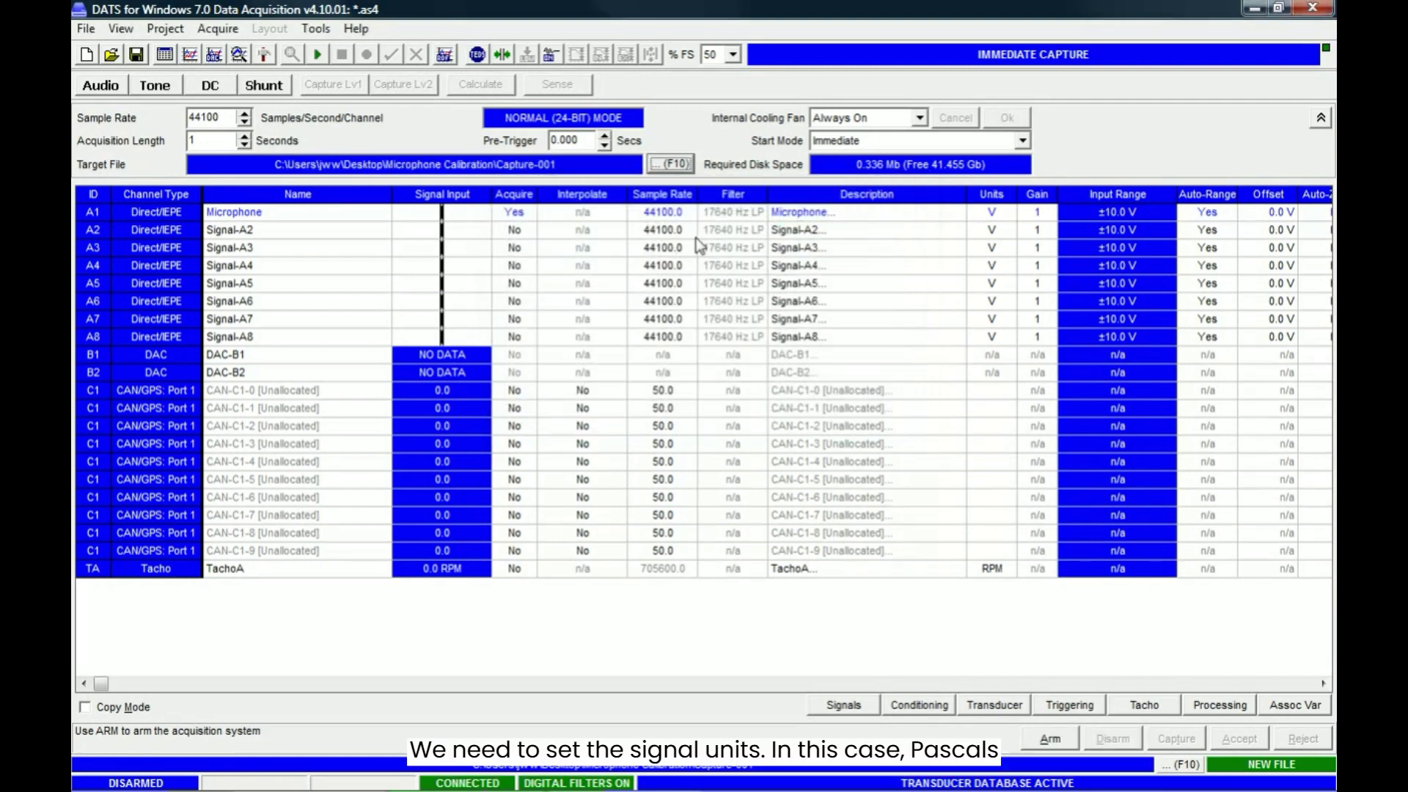
pyautogui.click(994, 214)
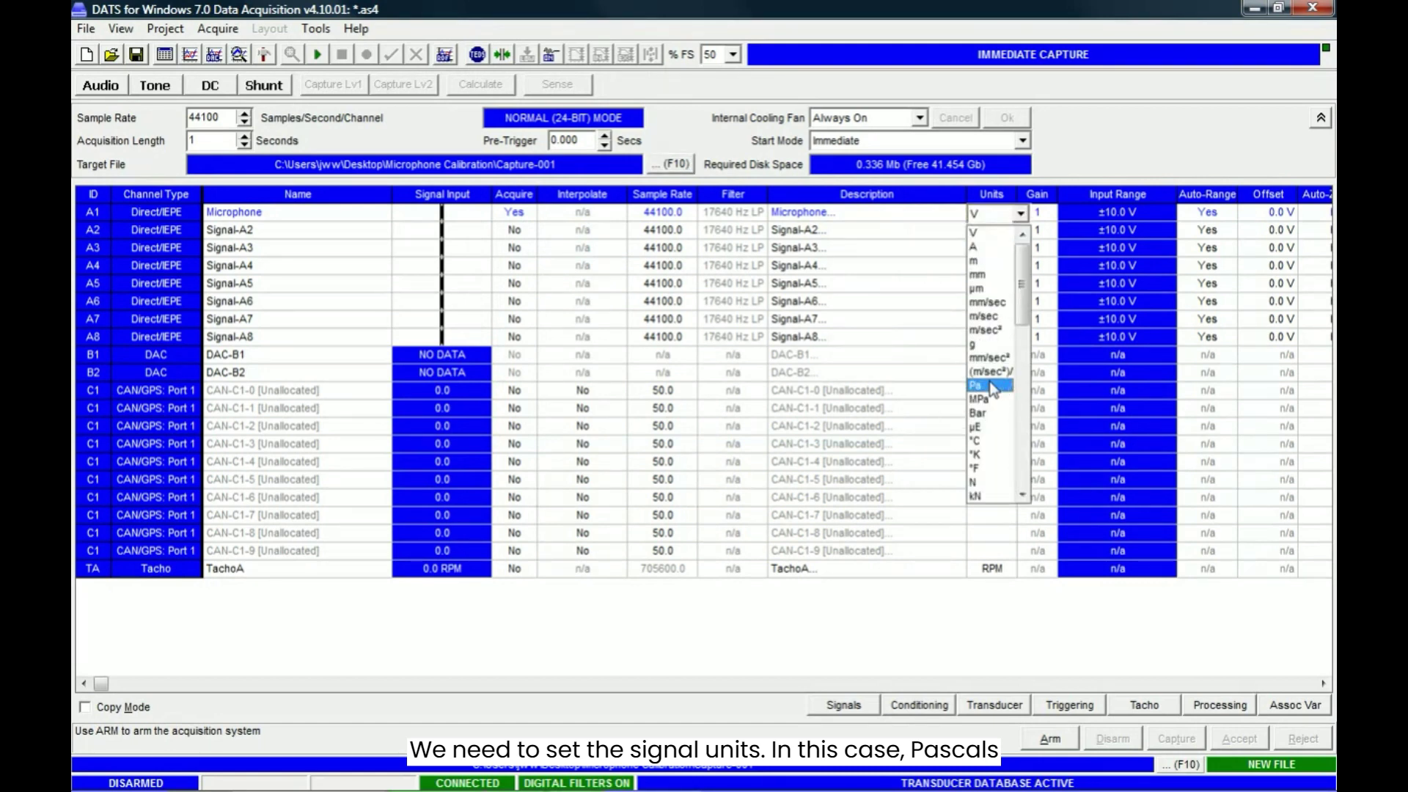
pyautogui.click(991, 386)
pyautogui.click(1324, 684)
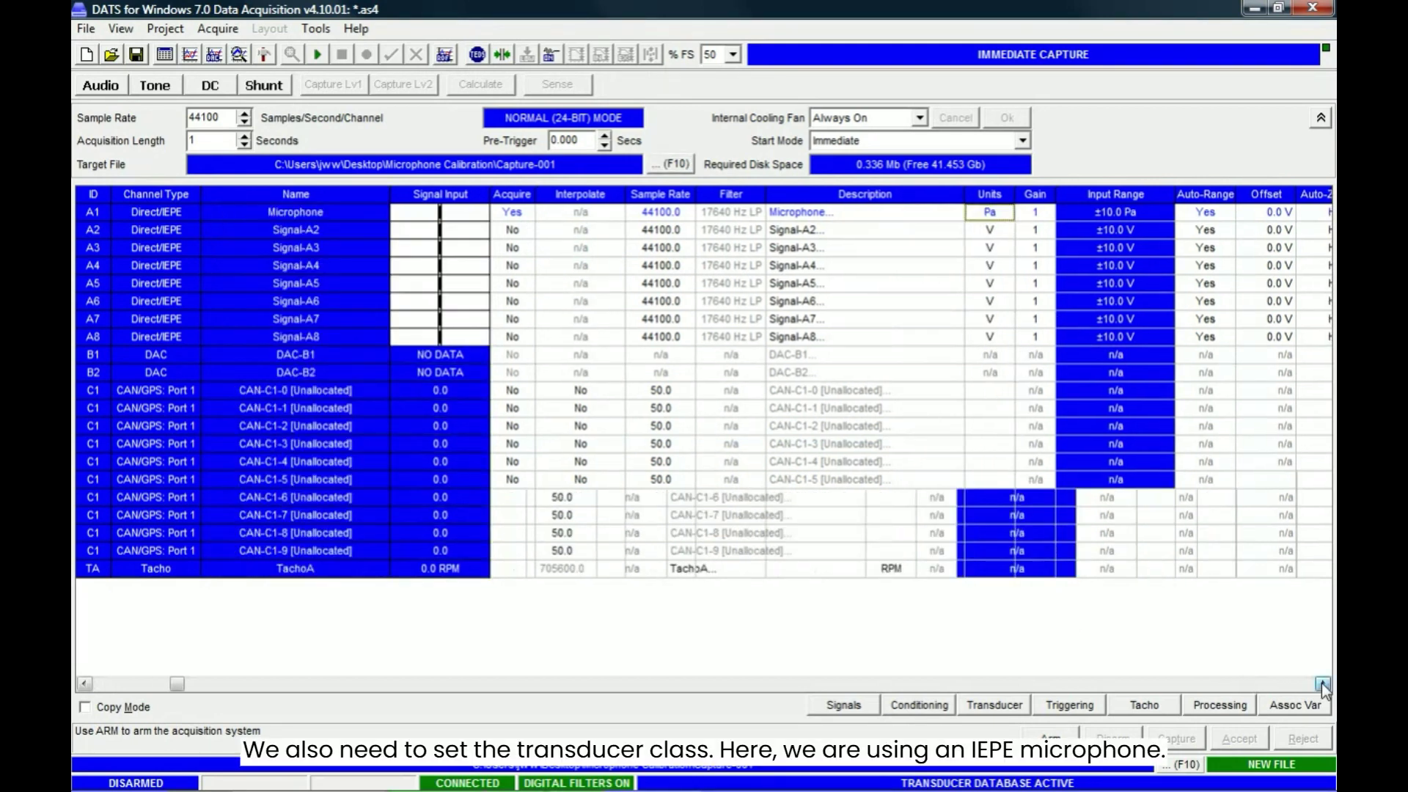
pyautogui.click(1324, 684)
pyautogui.click(1324, 684)
pyautogui.click(1324, 683)
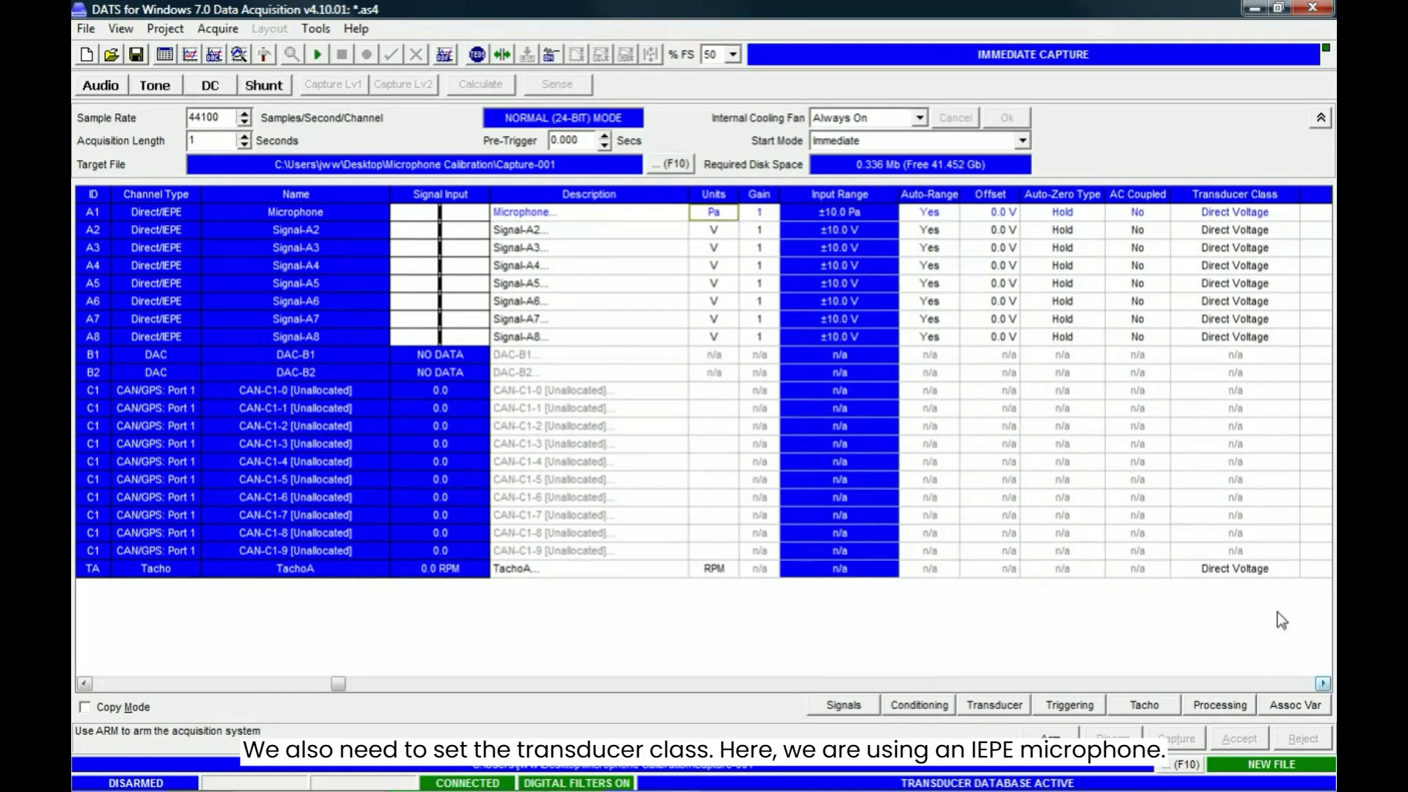
# - Set channel A1's Transducer Class to IEPE
pyautogui.click(1214, 217)
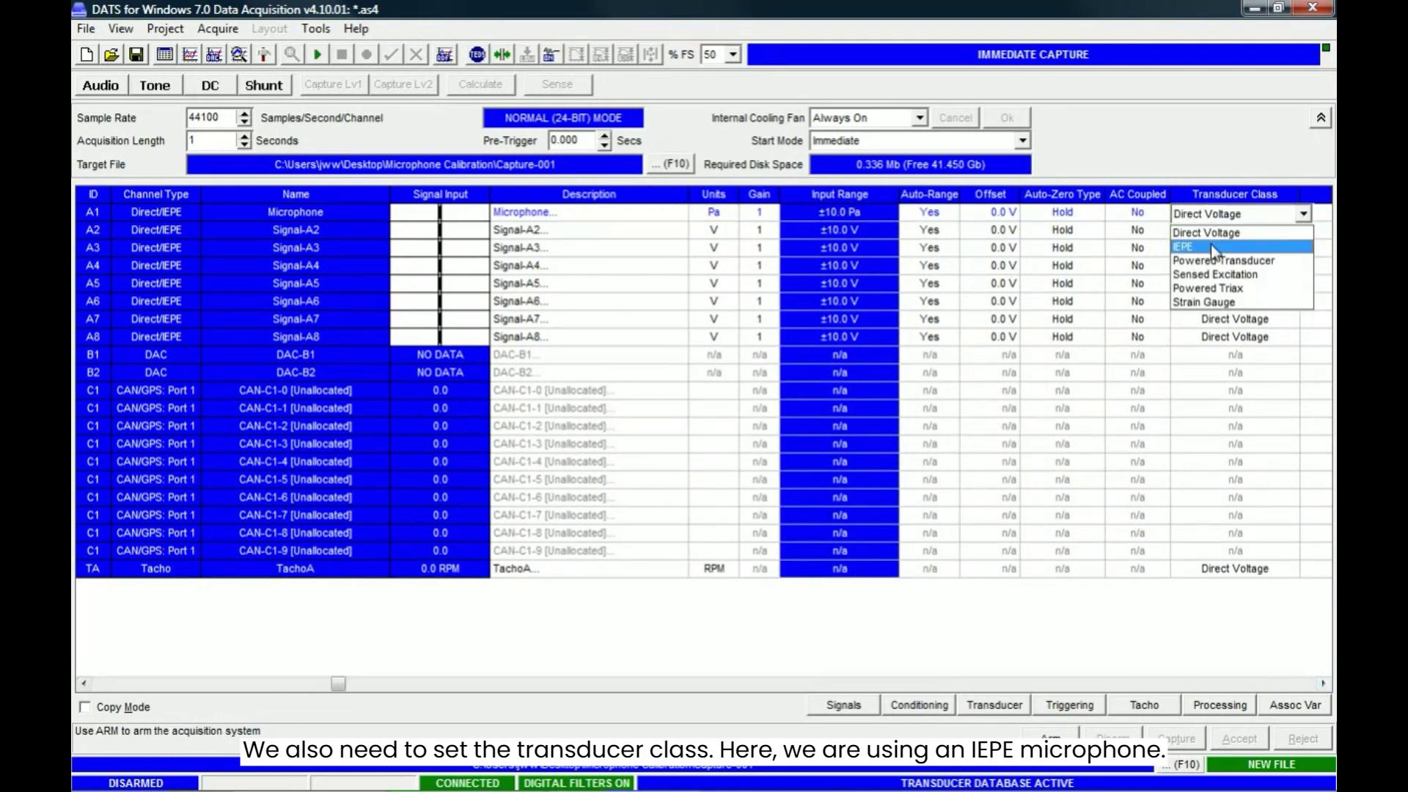
pyautogui.click(1211, 247)
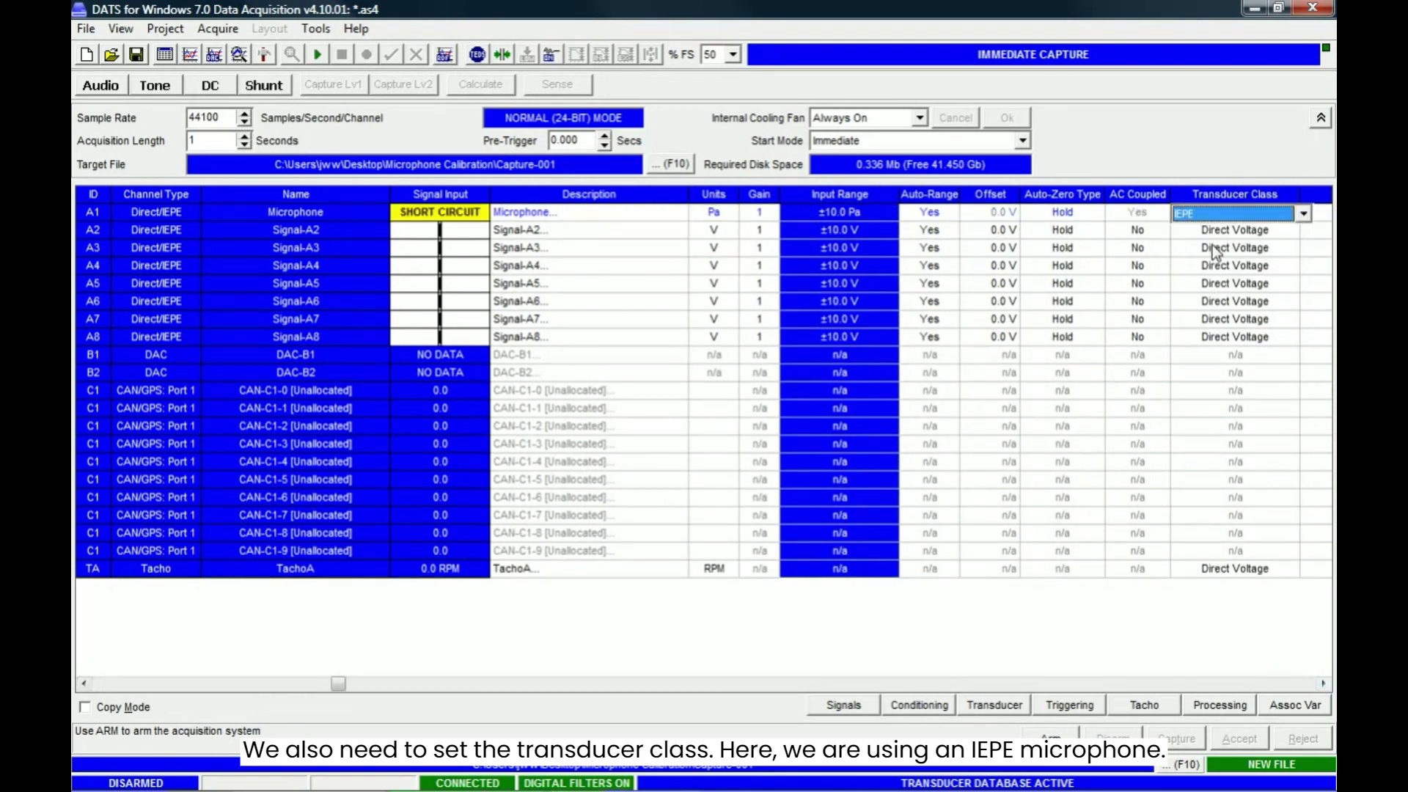
pyautogui.click(1324, 683)
pyautogui.click(1324, 684)
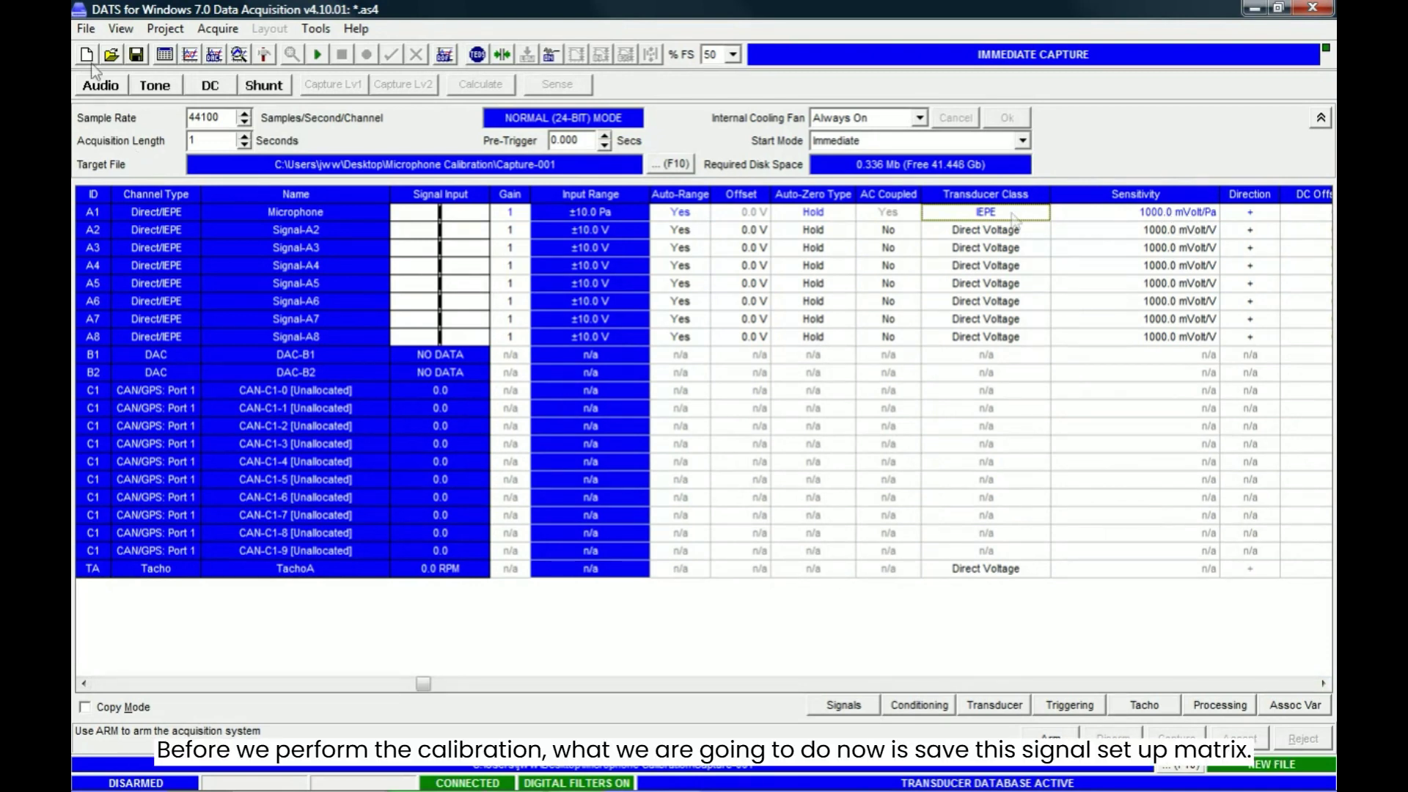
# - Save the set-up under the name 'Setup' in the Microphone Calibration folder
pyautogui.click(86, 29)
pyautogui.click(132, 108)
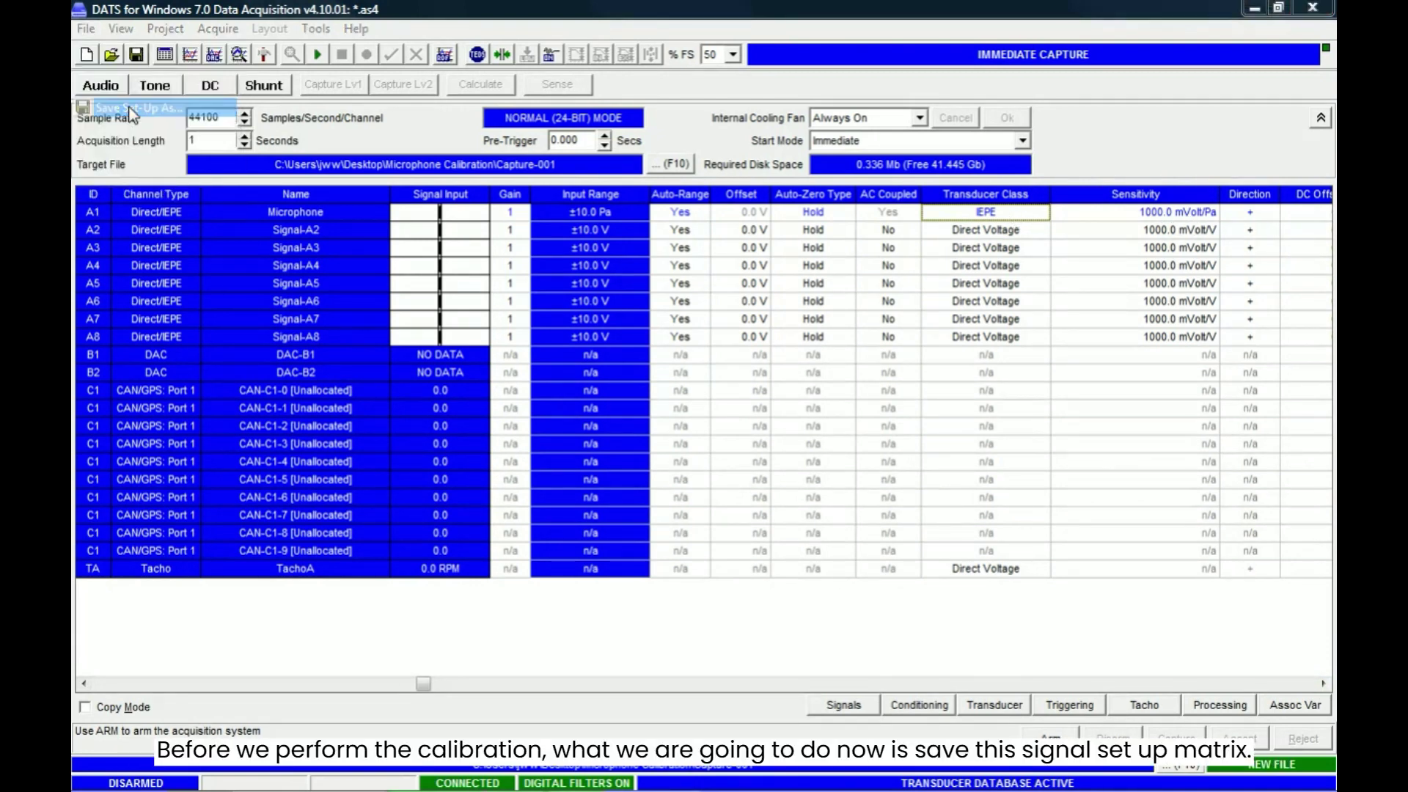
pyautogui.write('S')
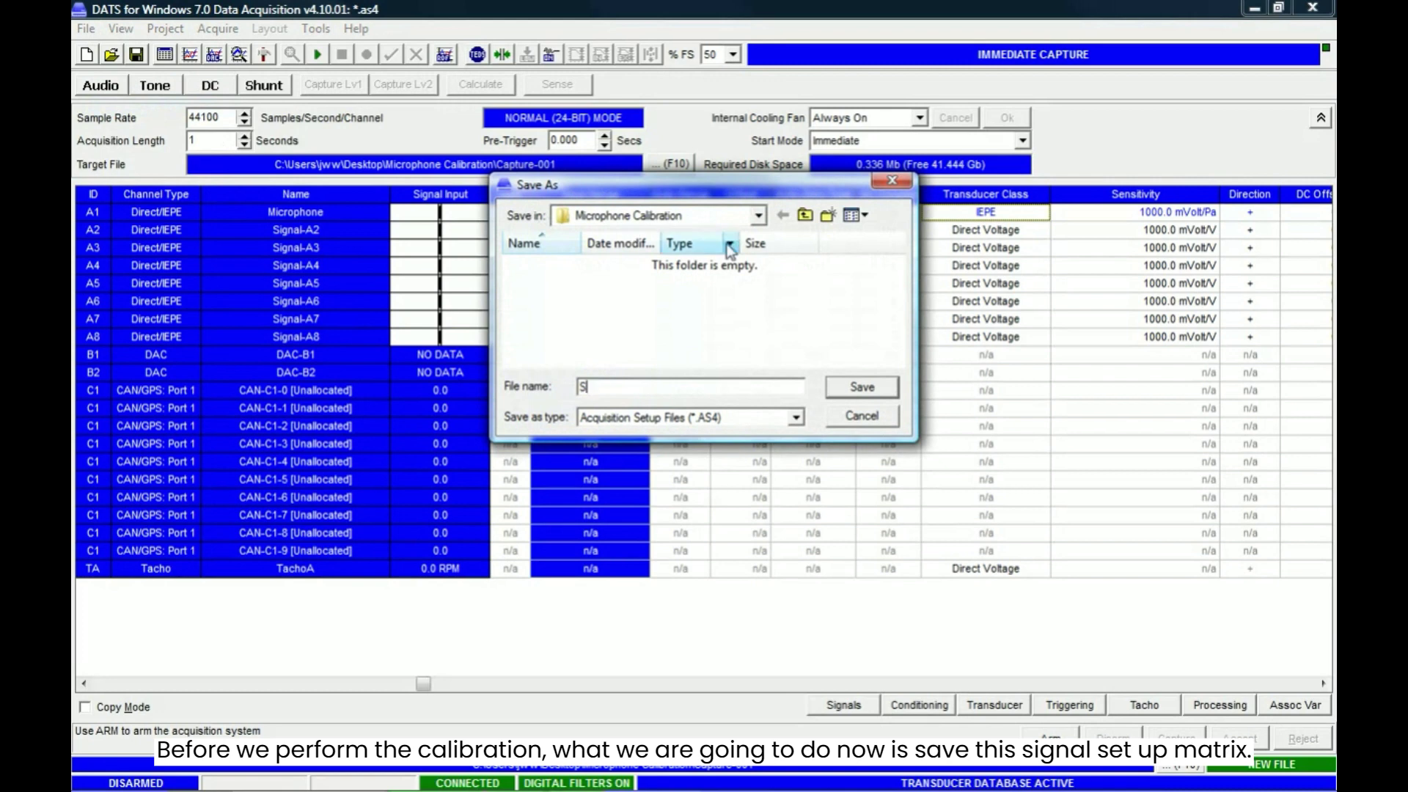
pyautogui.write('etup')
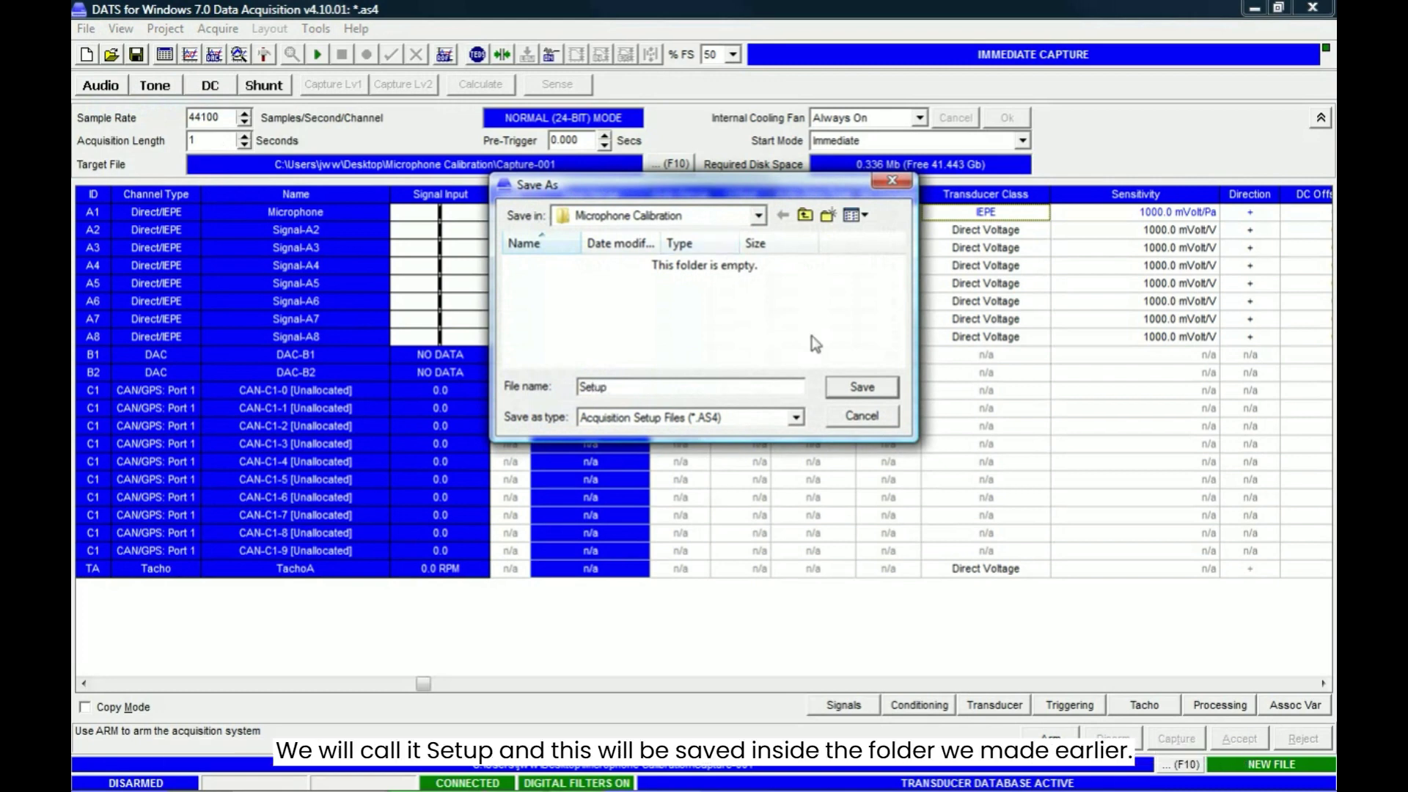
pyautogui.click(859, 389)
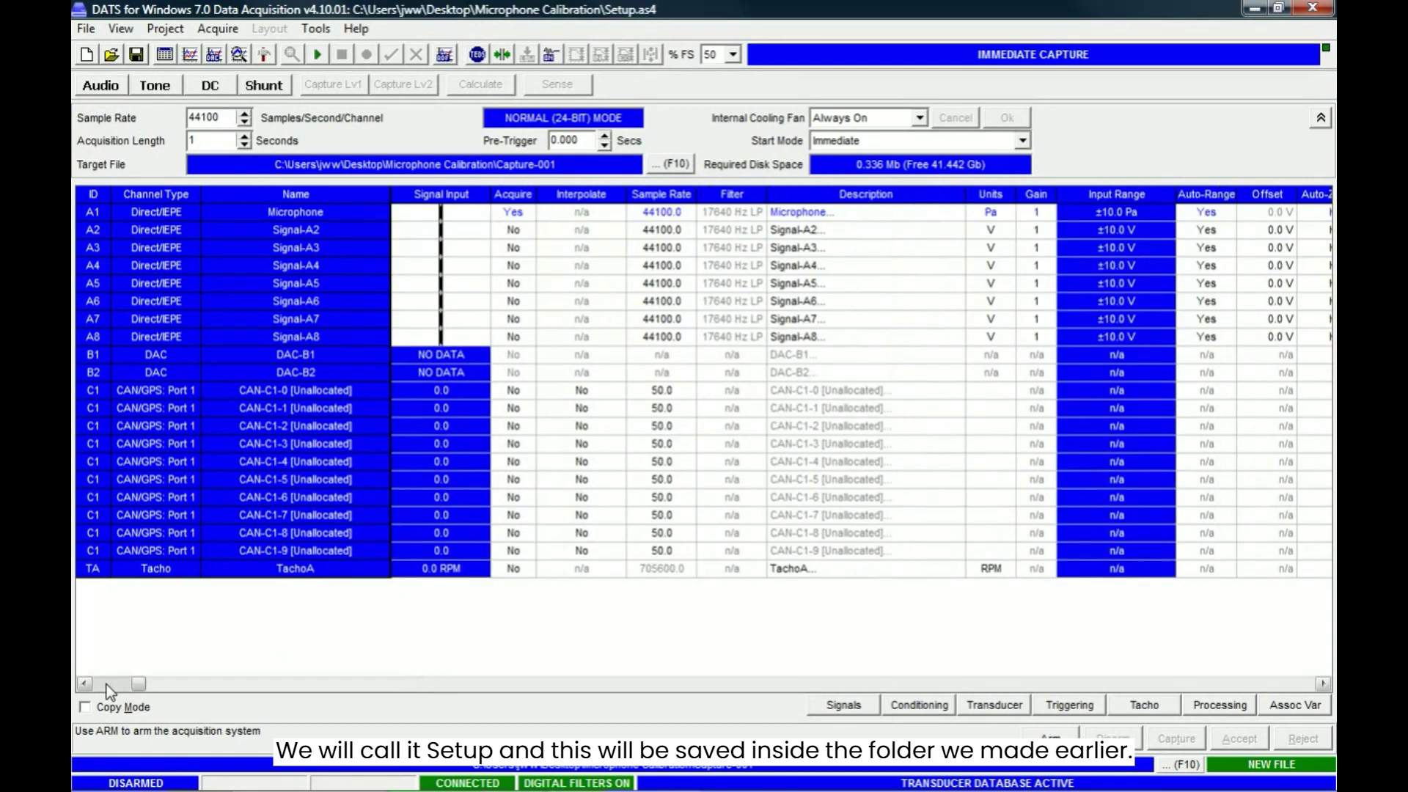
# - Arm acquisition and view the Microphone channel live with the Time Series Trace display
pyautogui.click(314, 55)
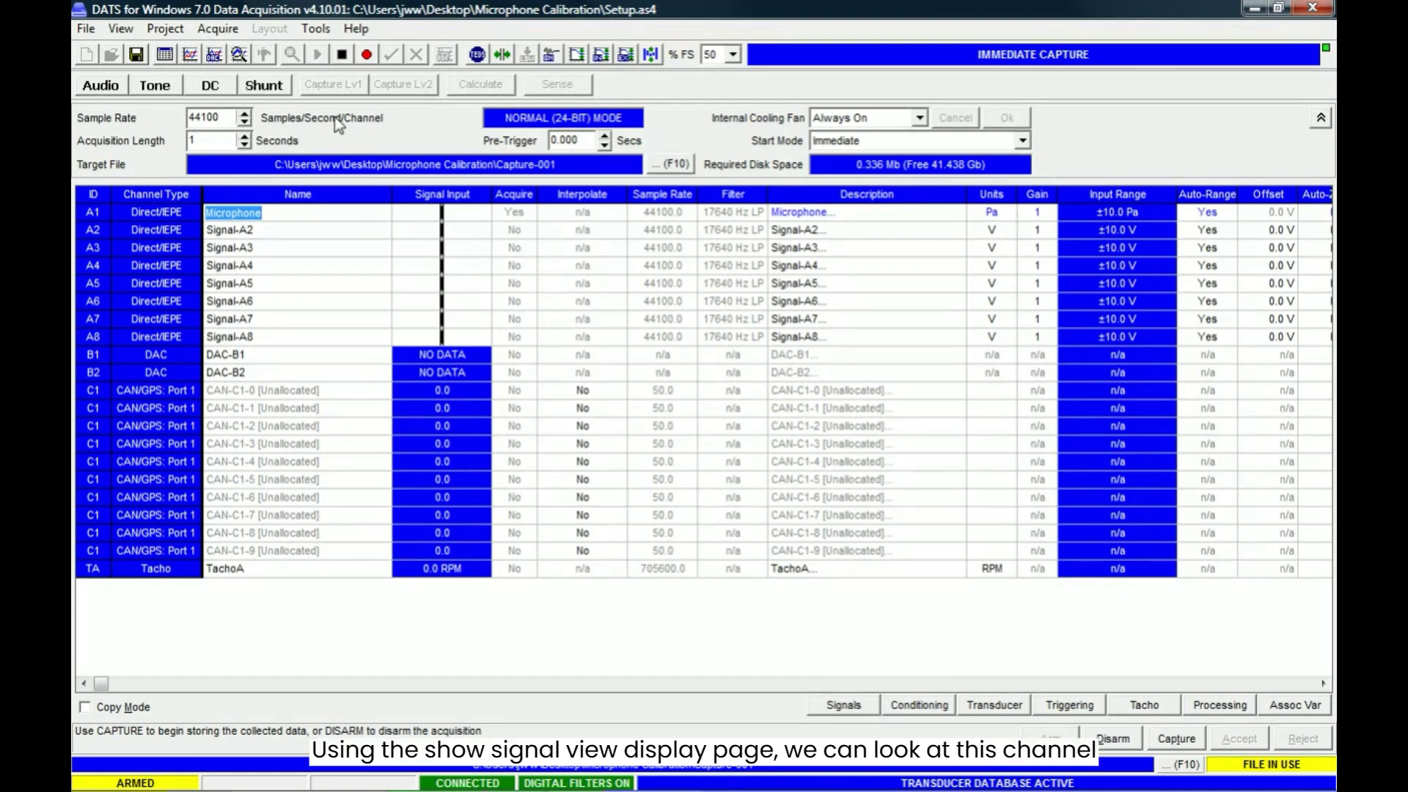
pyautogui.click(239, 54)
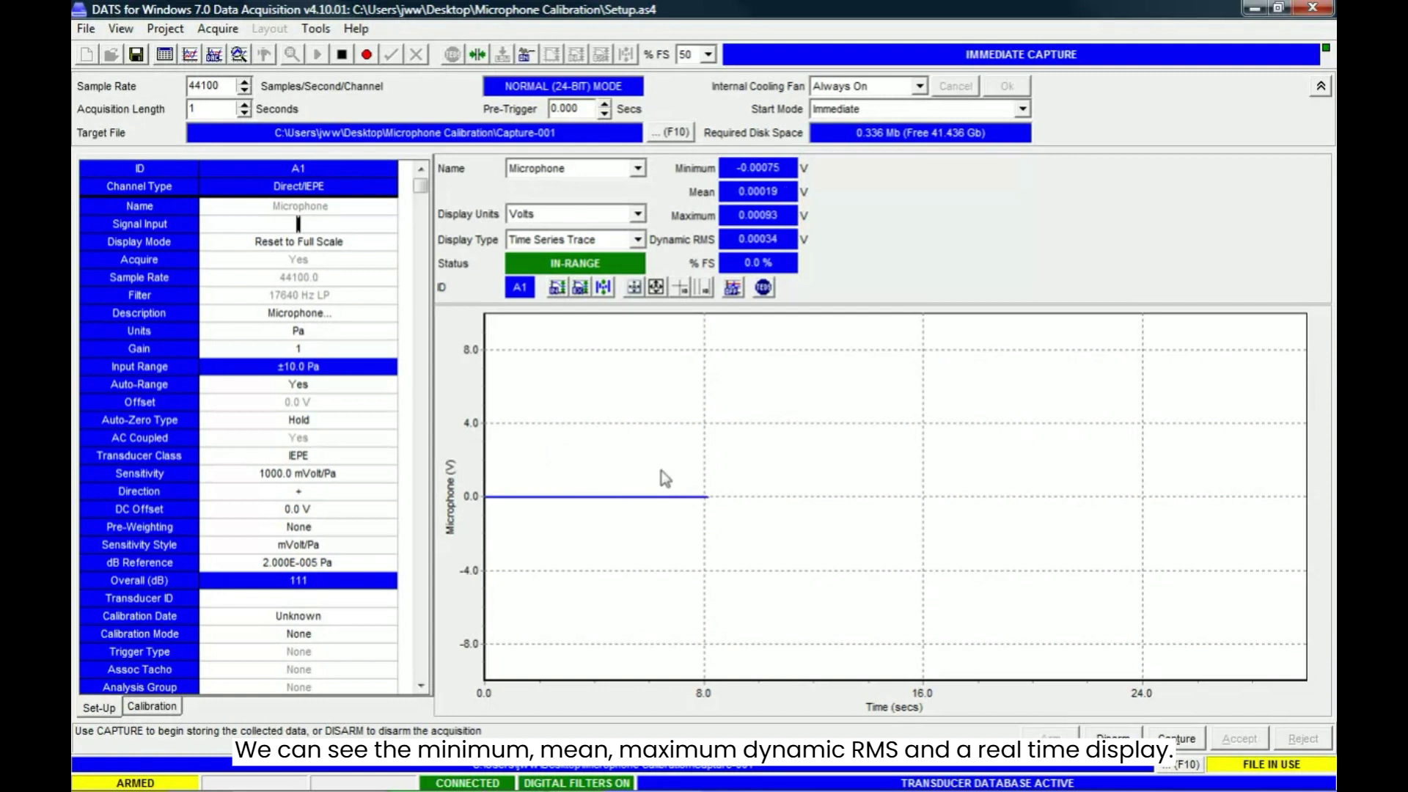
pyautogui.click(637, 240)
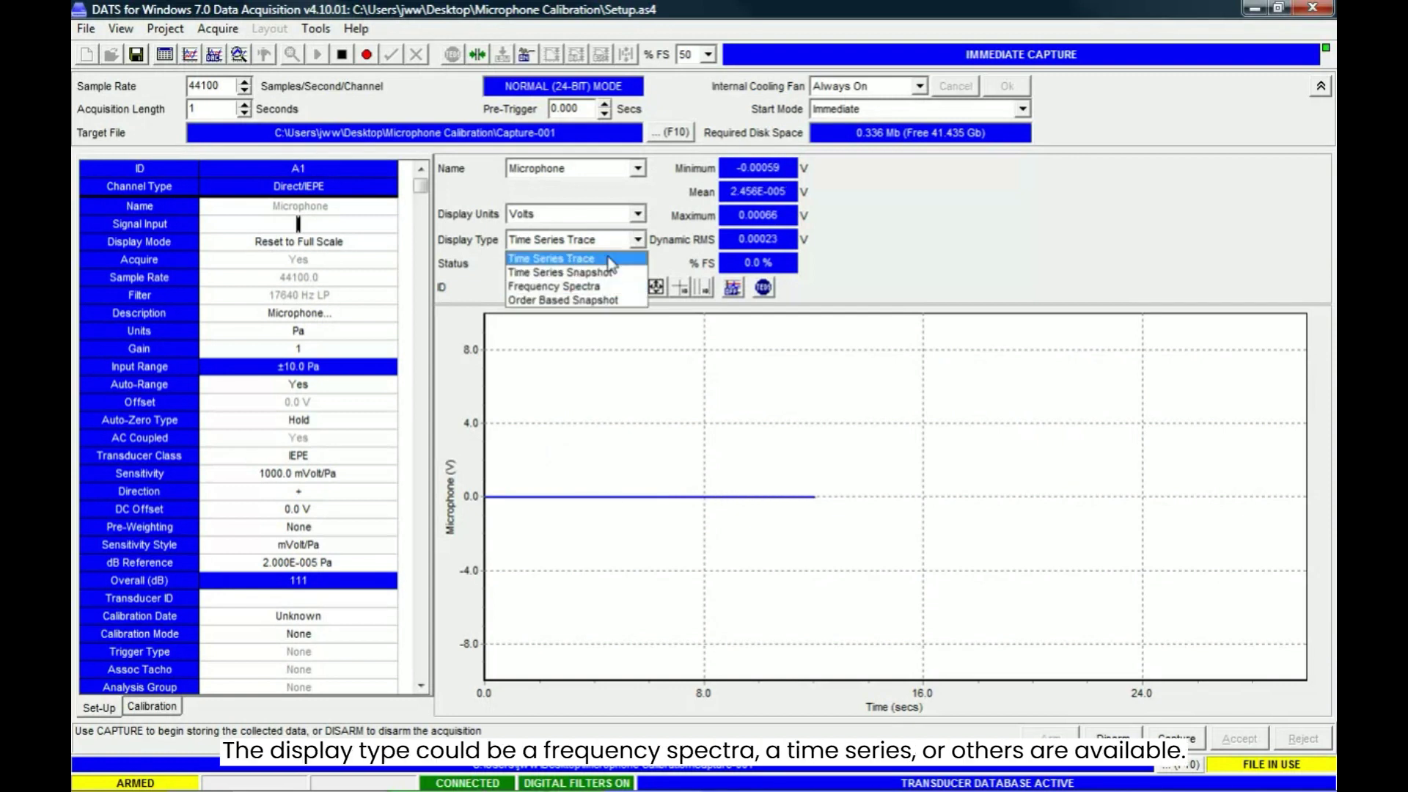
pyautogui.click(558, 258)
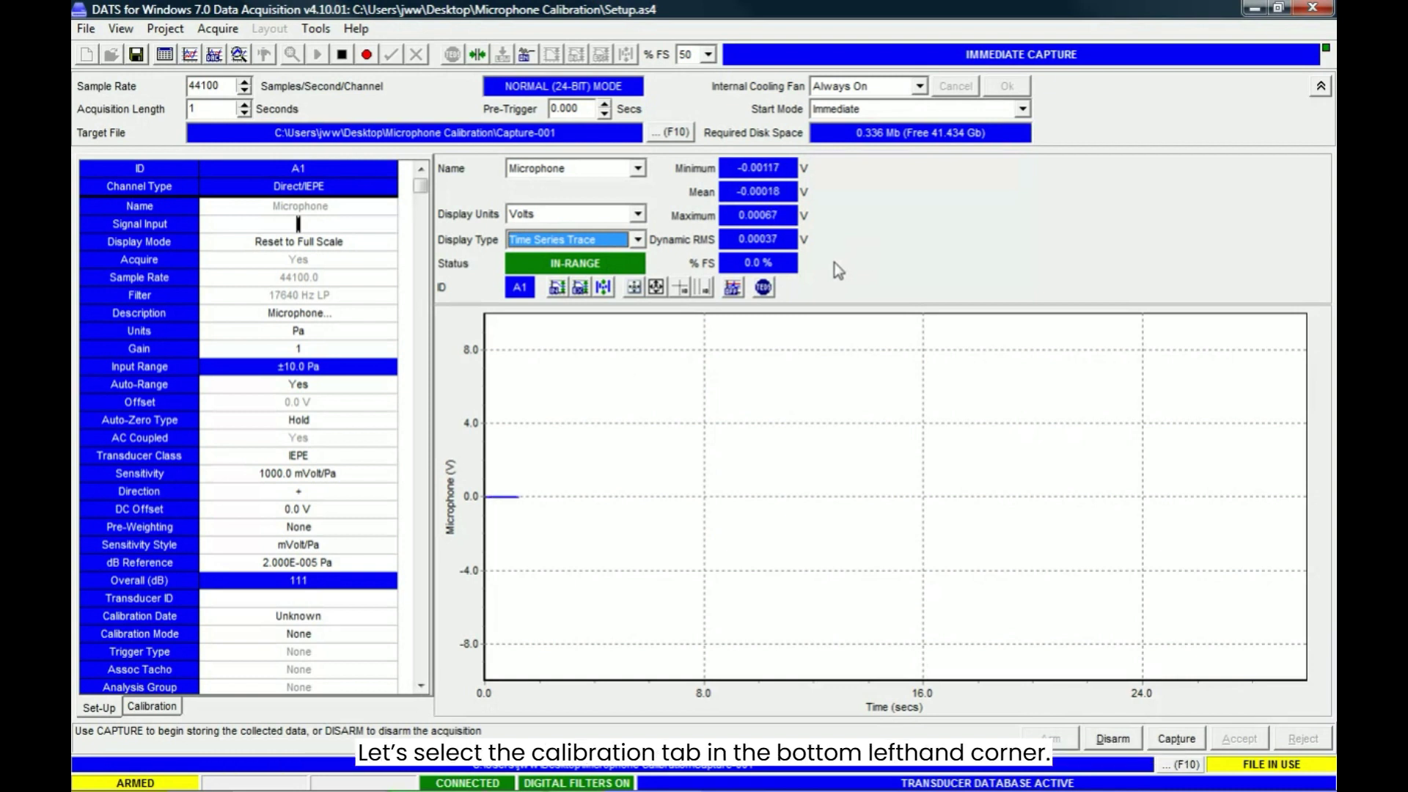
# - On channel A1's Calibration page, check Calibrator dB 94 and dB Reference 0.000020 Pa
pyautogui.click(151, 706)
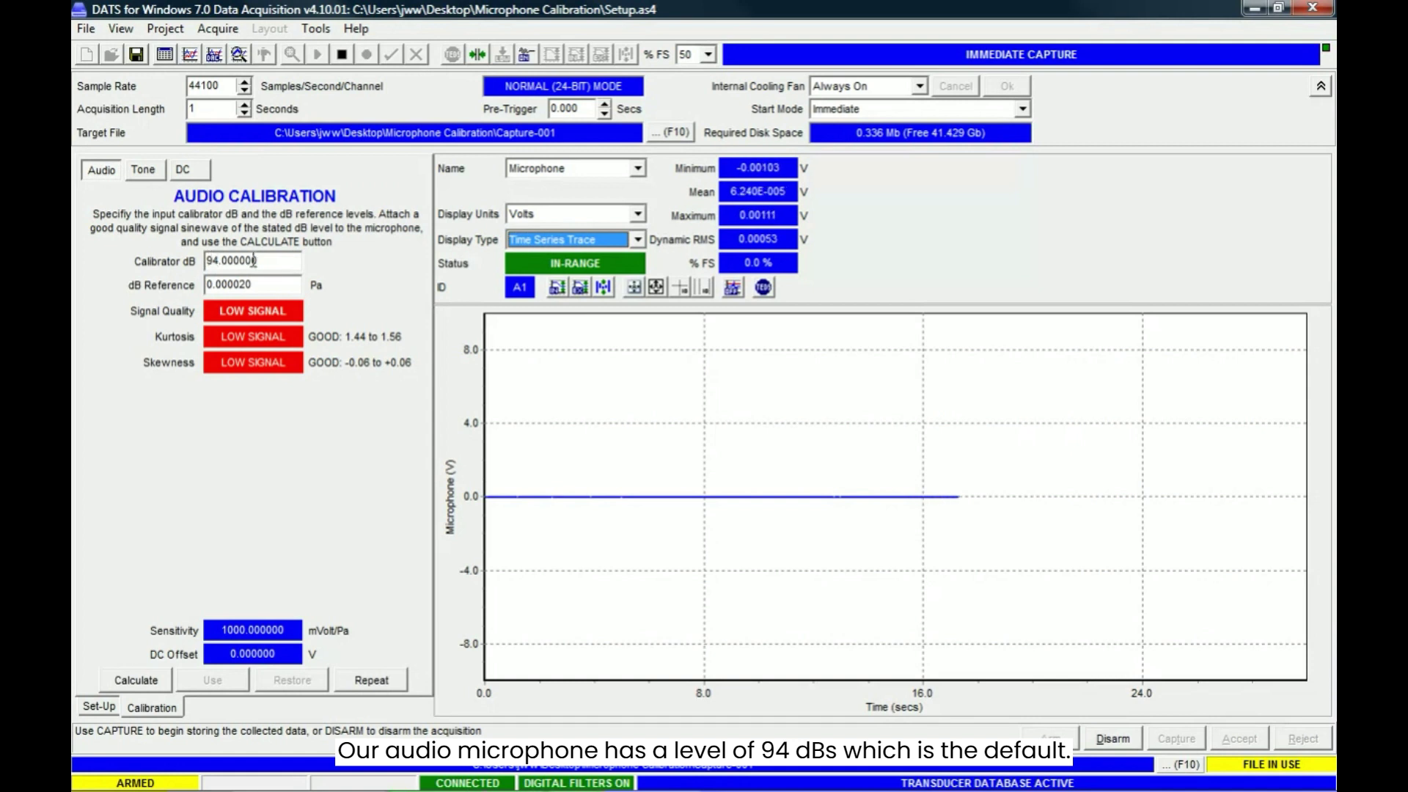
pyautogui.moveTo(256, 260); pyautogui.dragTo(203, 261)
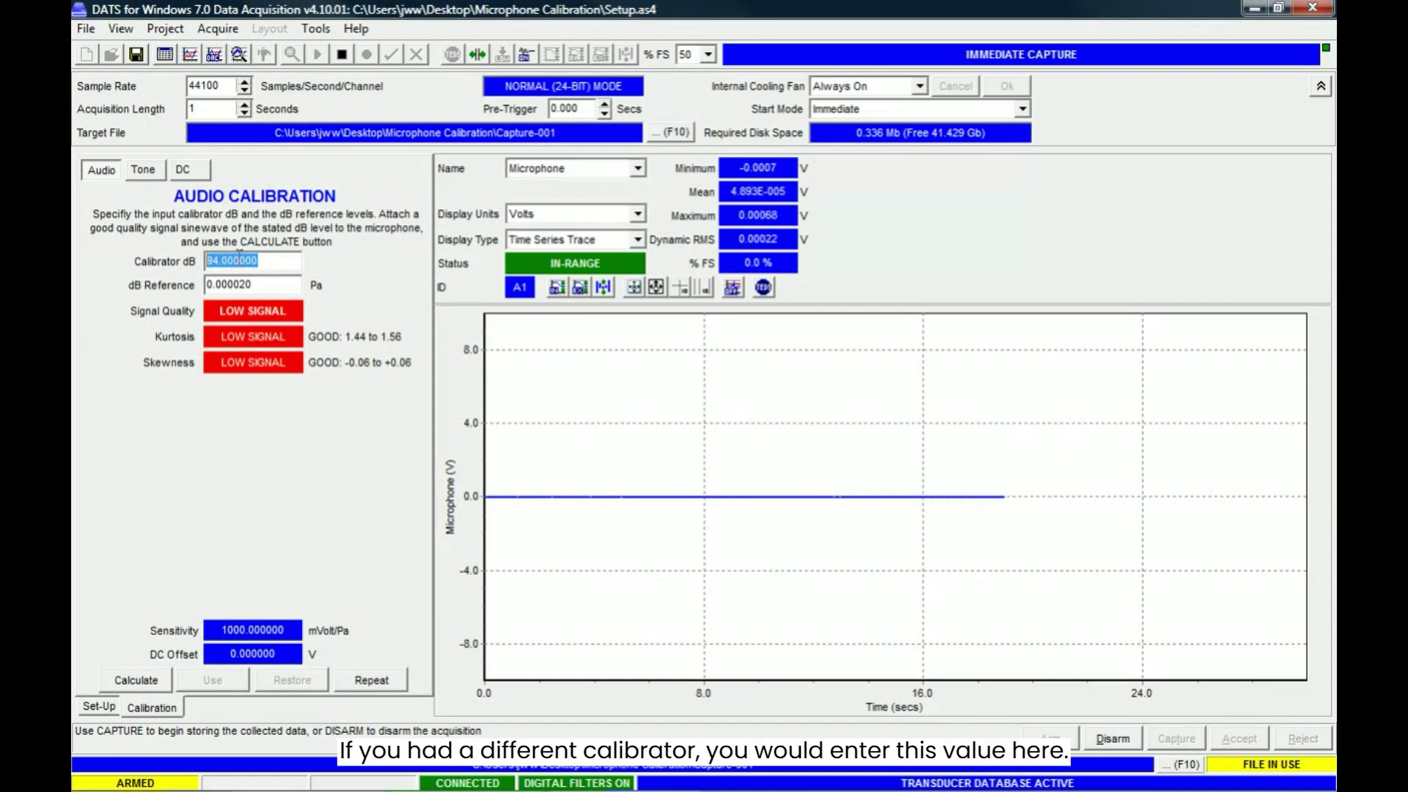
pyautogui.click(241, 260)
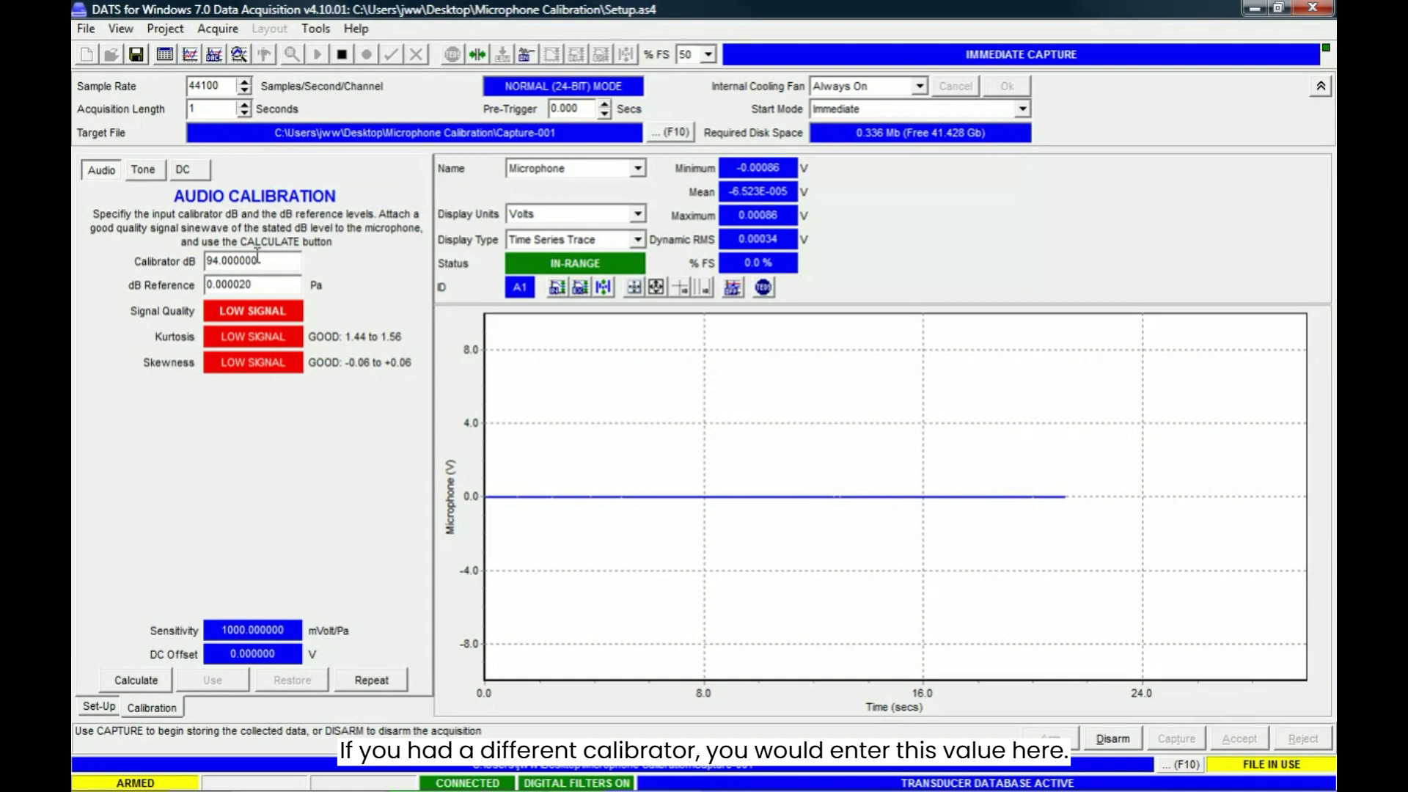
pyautogui.moveTo(257, 260); pyautogui.dragTo(199, 281)
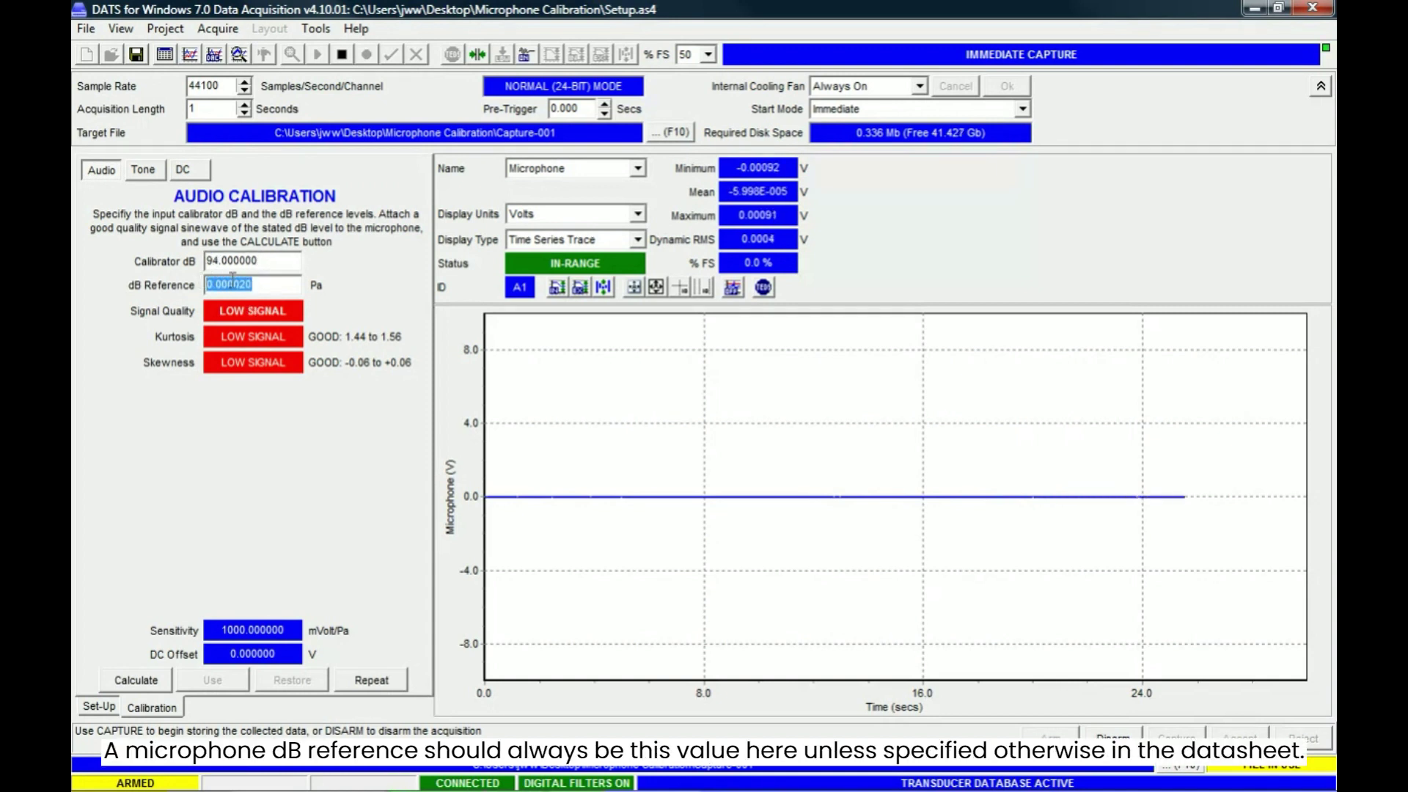
pyautogui.click(268, 284)
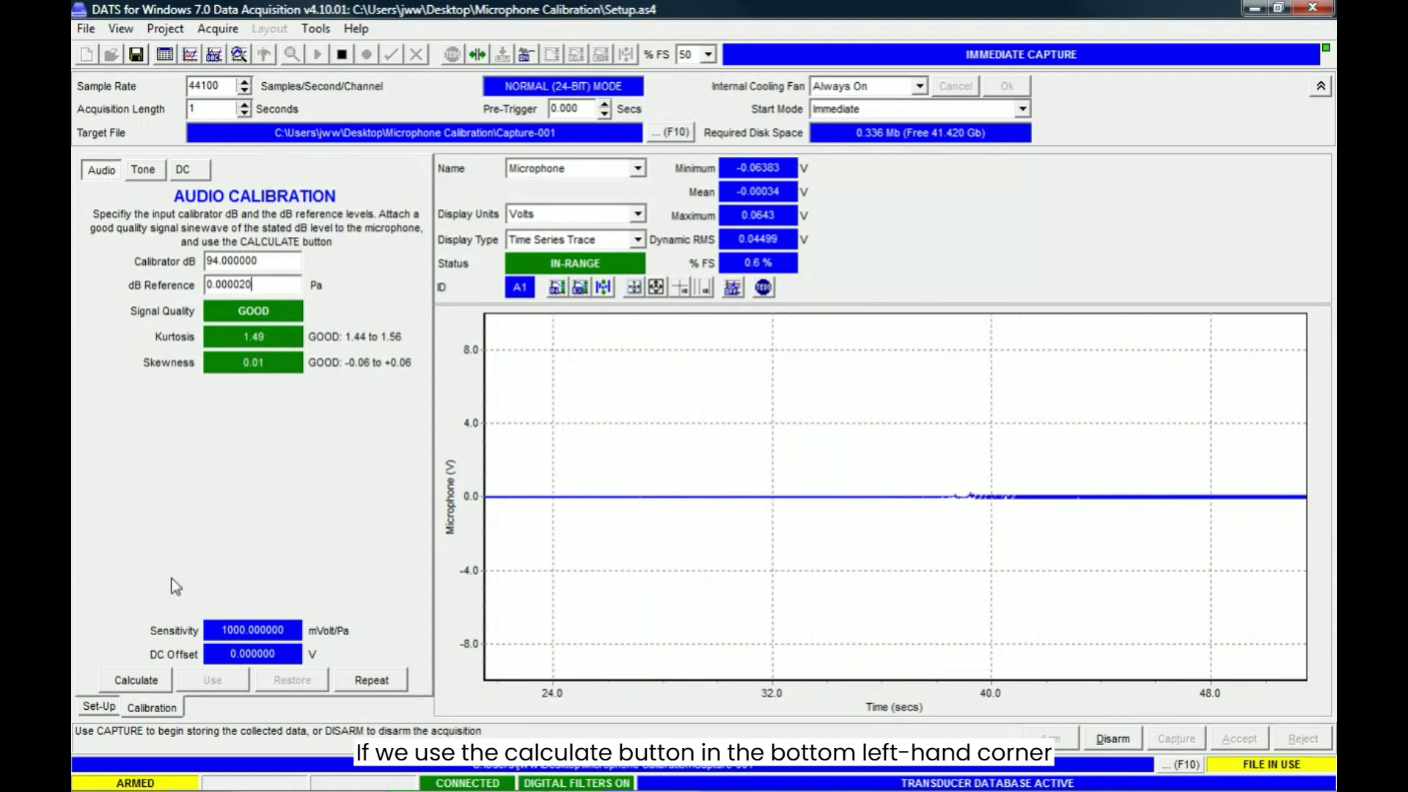
# - Calculate and apply the 44.86137 mV/Pa sensitivity to A1, then go back to the set-up matrix
pyautogui.click(151, 682)
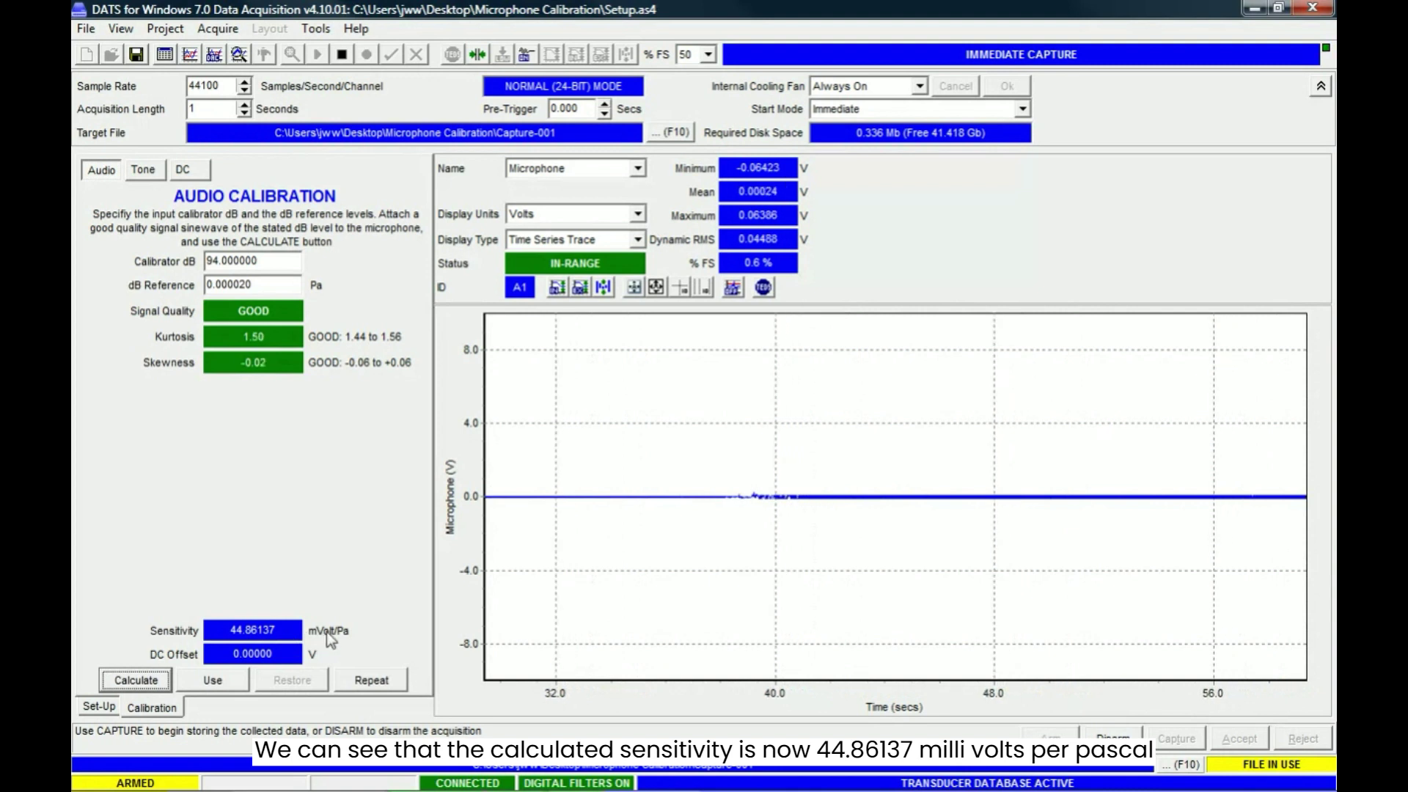
pyautogui.click(220, 682)
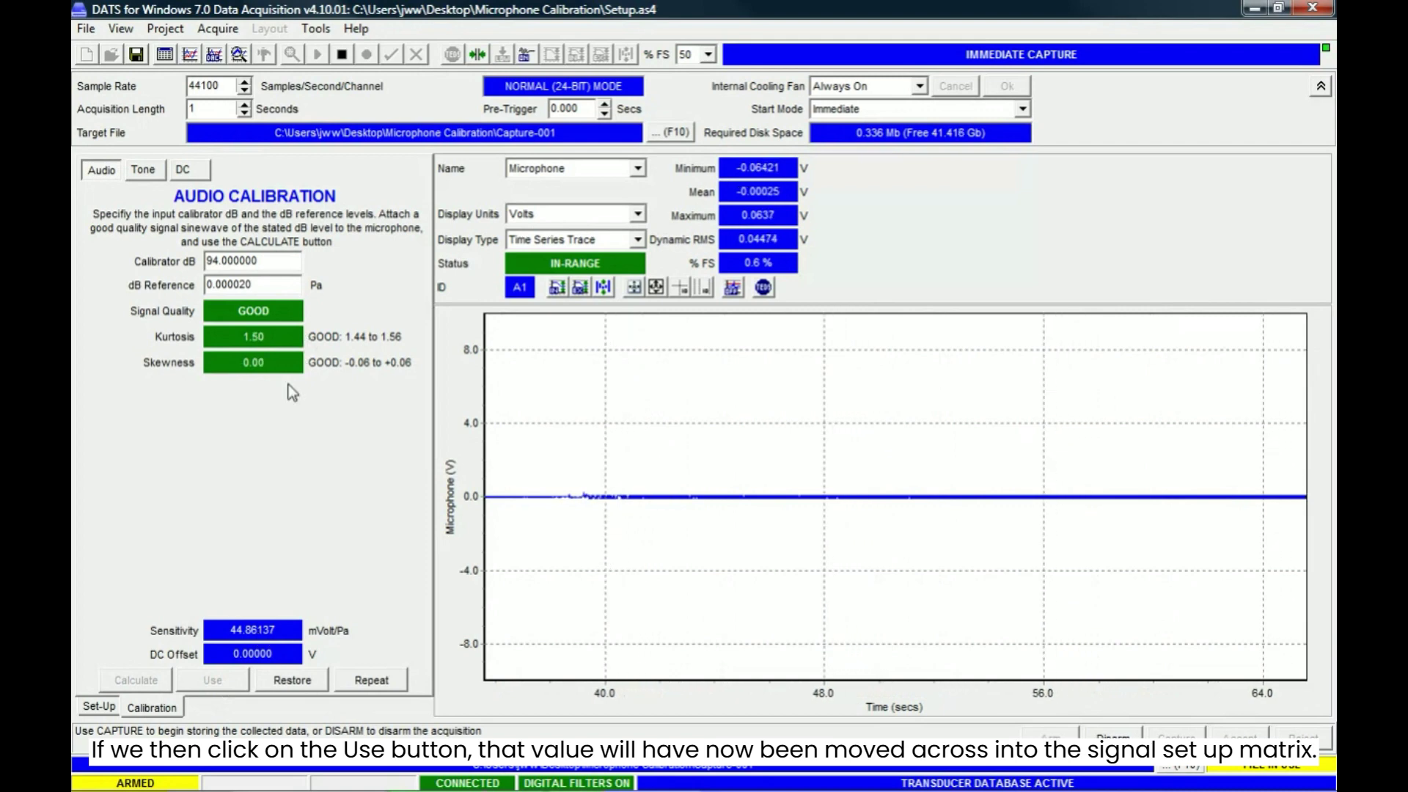
pyautogui.click(166, 55)
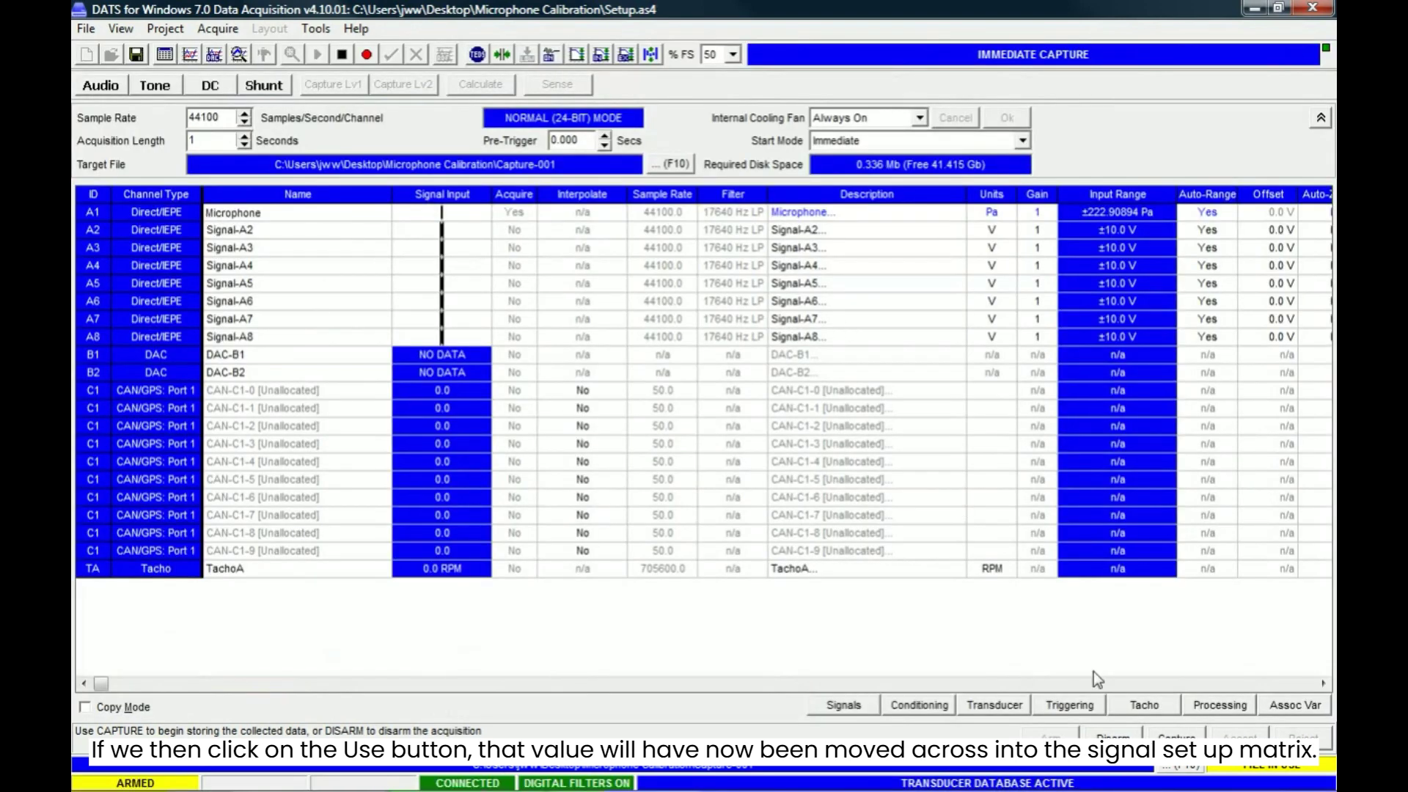
# - Scroll the matrix right to verify A1's 44.861368 mVolt/Pa sensitivity and 07/Oct/2011 calibration date
pyautogui.click(1323, 682)
pyautogui.click(1322, 683)
pyautogui.click(1323, 682)
pyautogui.click(1322, 682)
pyautogui.click(1322, 683)
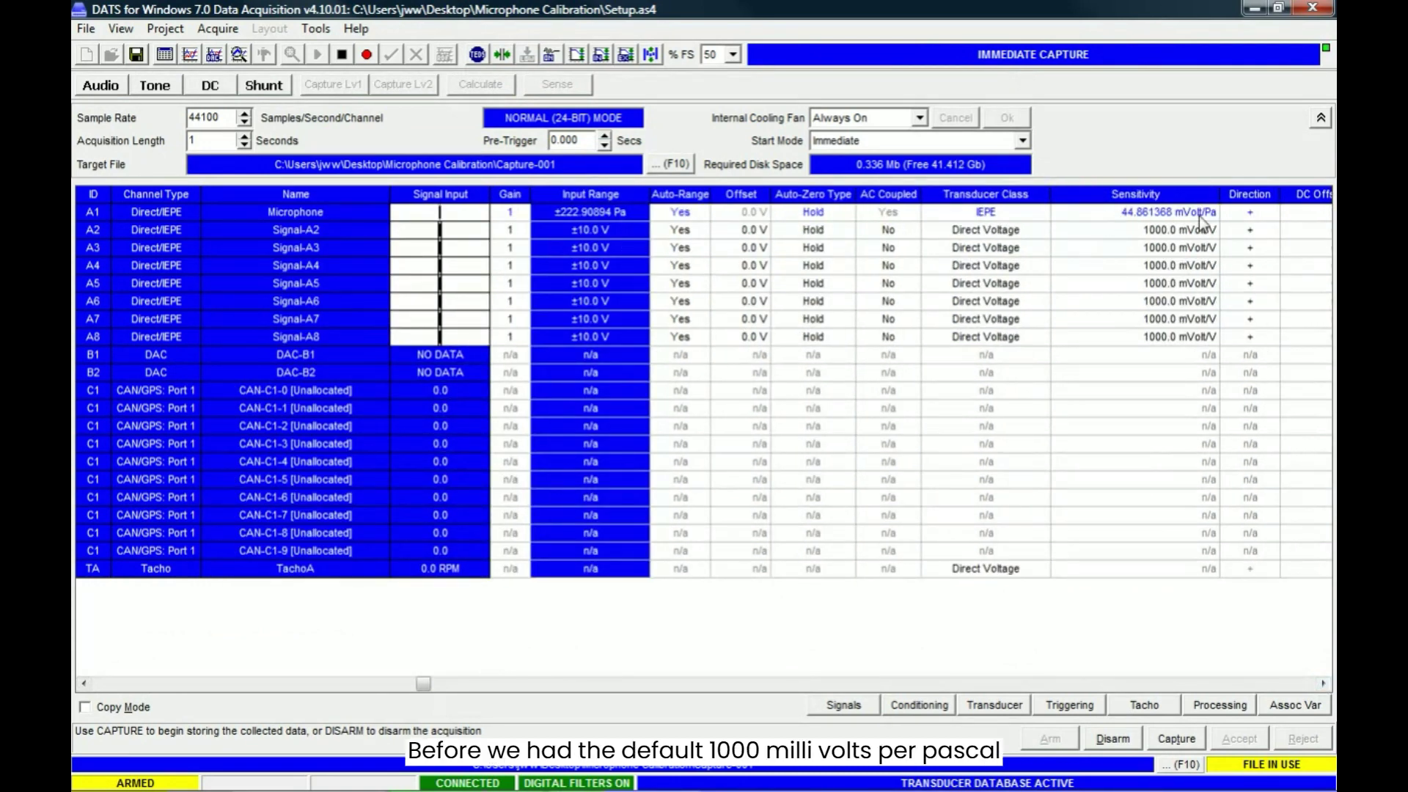
pyautogui.click(1323, 682)
pyautogui.click(1324, 684)
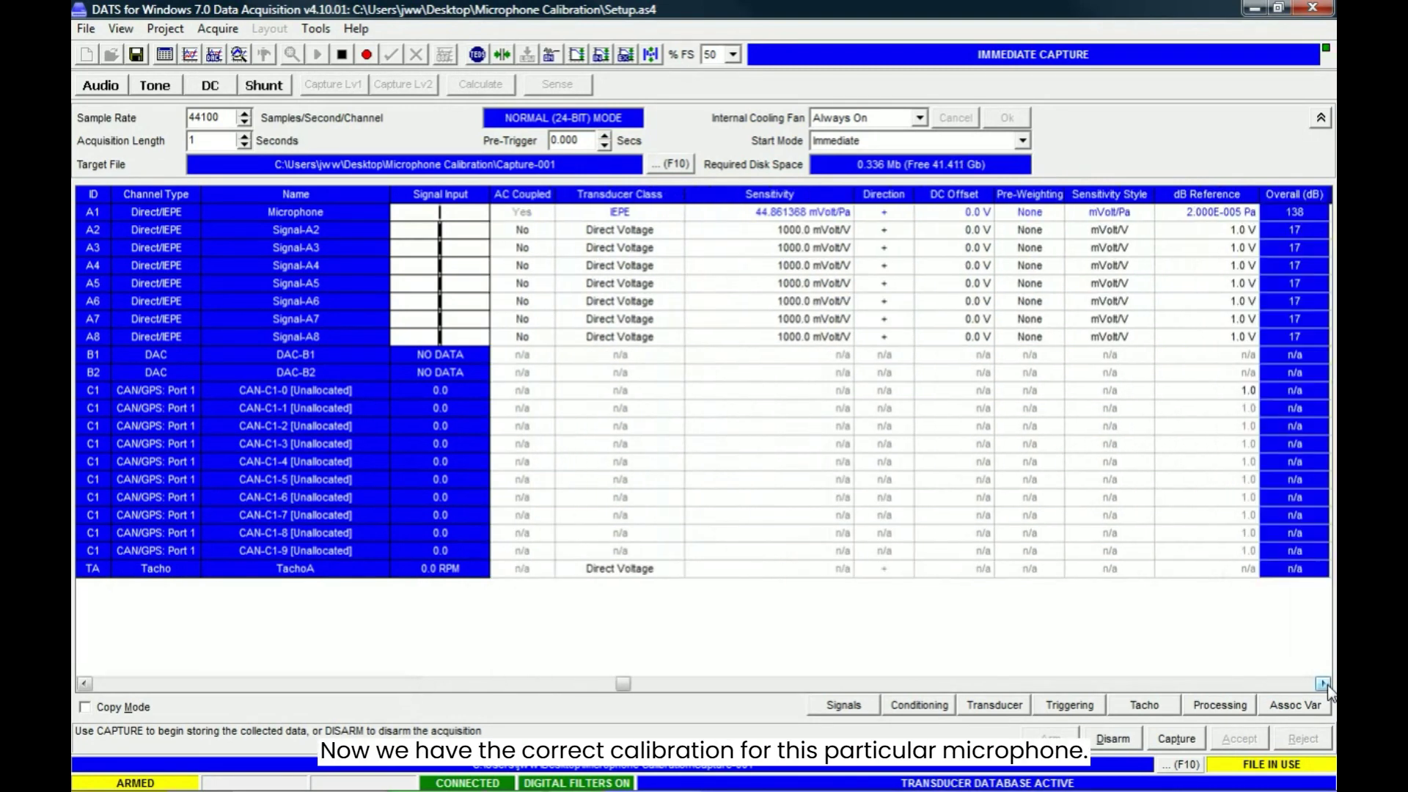